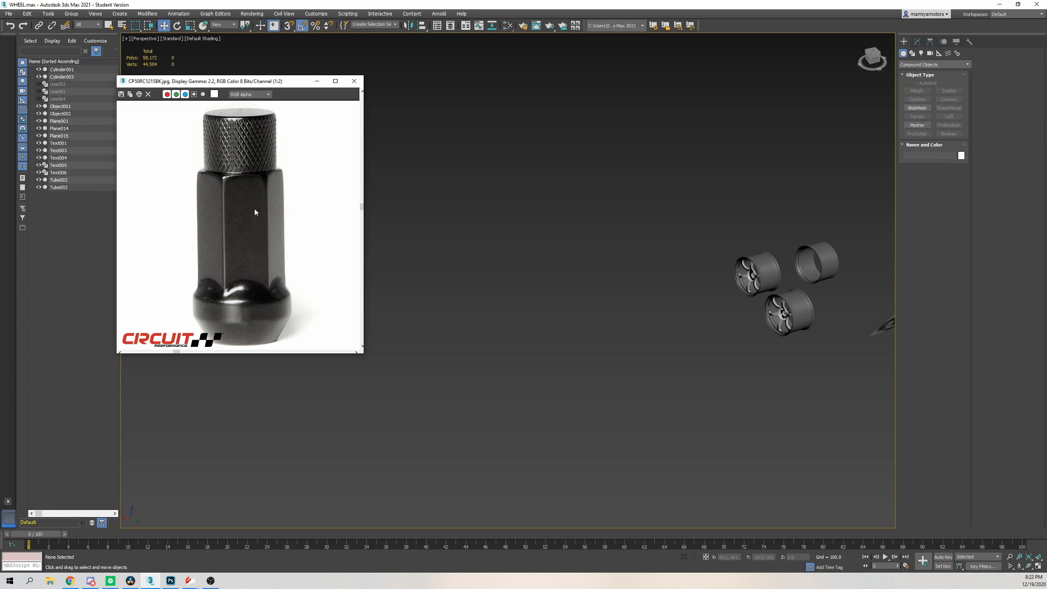
Create a standard cylinder about 678 in radius and 418 high in empty space, and convert it to an editable poly
click(927, 64)
click(927, 71)
click(917, 108)
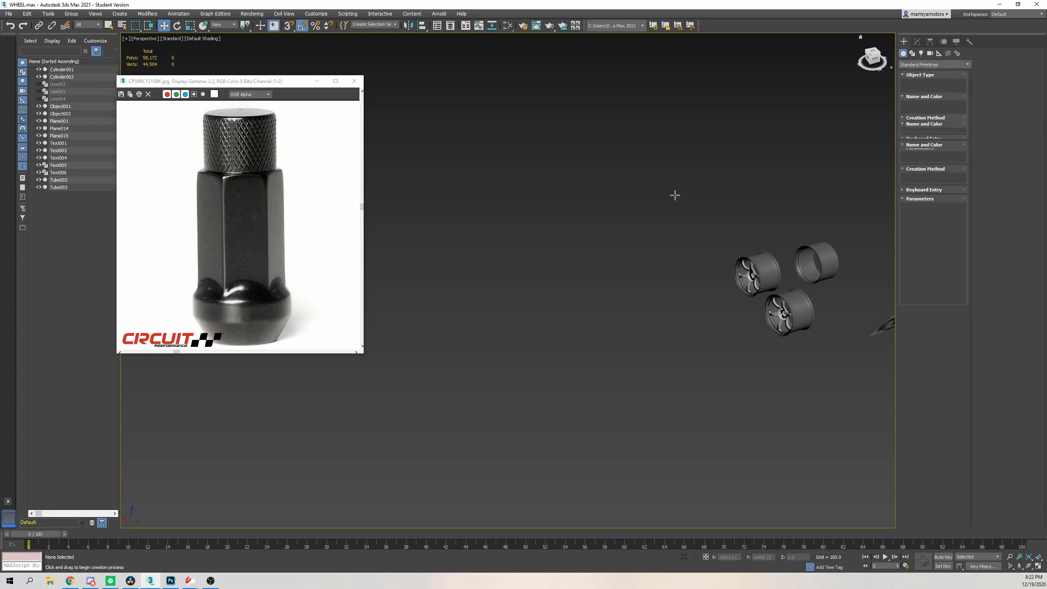
drag(524, 358, 579, 349)
key(w)
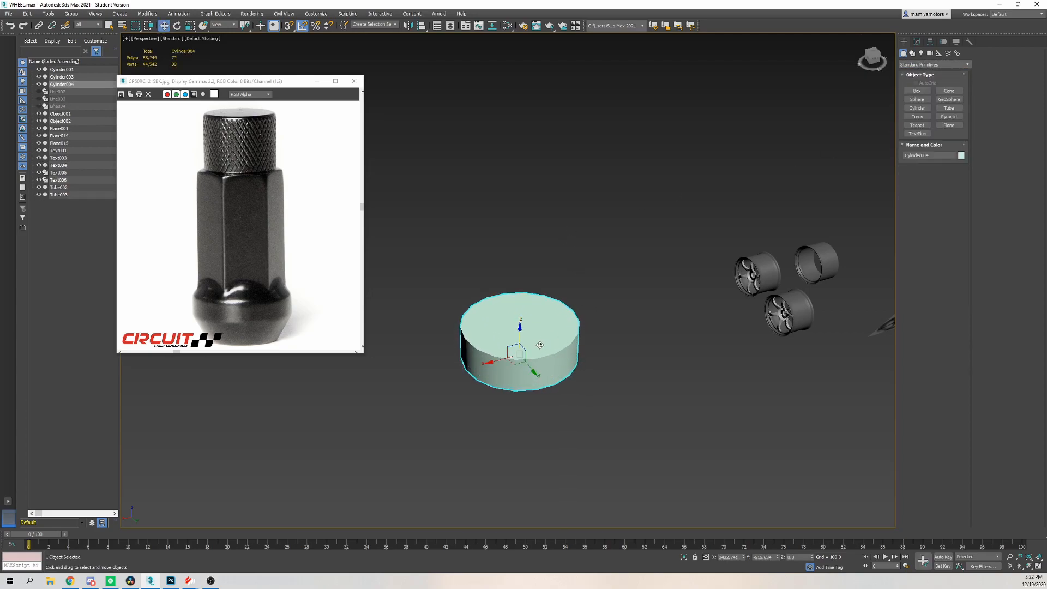
click(917, 41)
right_click(526, 279)
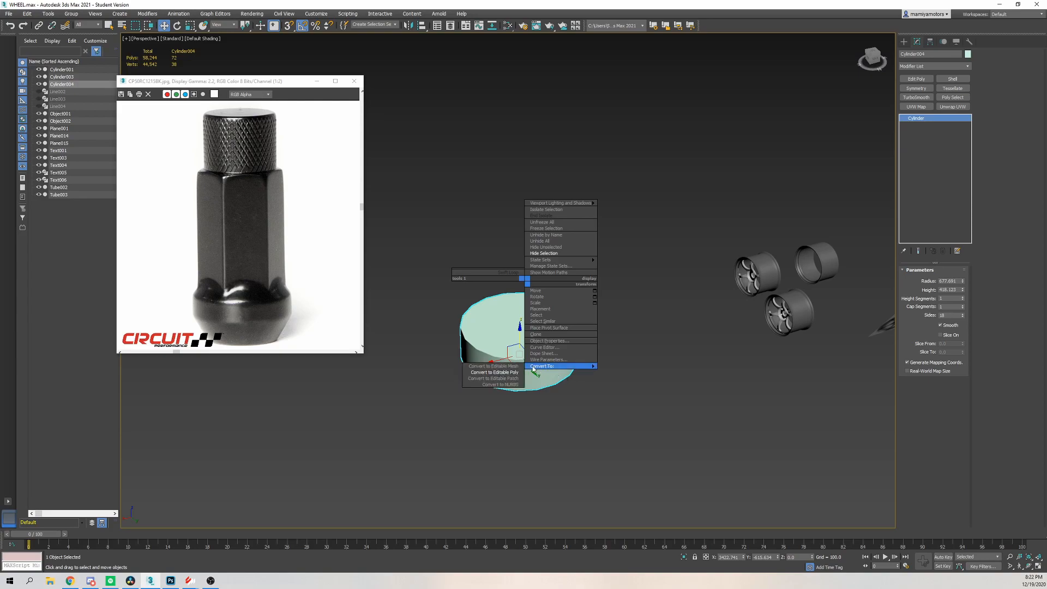
click(513, 374)
Show edged faces and bevel the cylinder's bottom face with a height of about 169 and an outline of about -161
scroll(545, 343, up, 3)
alt+middle_drag(544, 343, 579, 321)
key(F4)
key(4)
click(533, 321)
click(1003, 274)
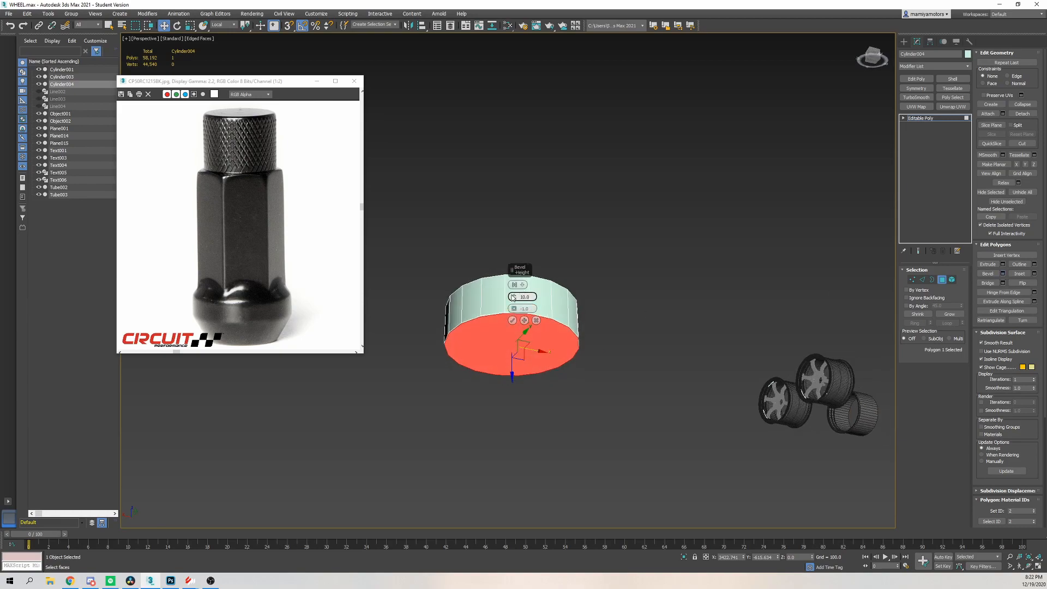
drag(513, 222, 528, 449)
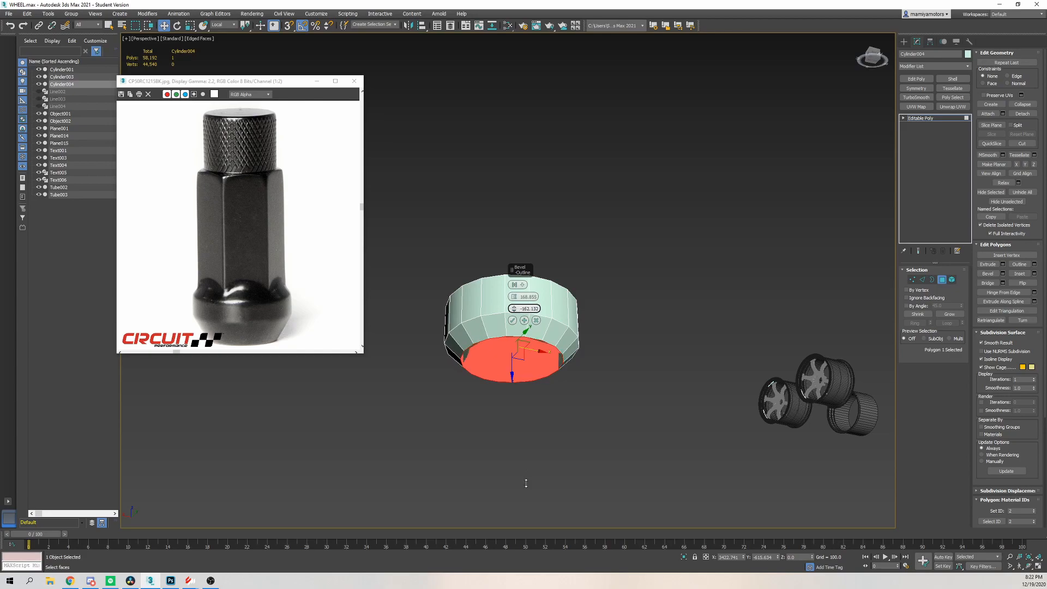
alt+middle_drag(572, 349, 572, 382)
click(512, 320)
Bevel the top face of the base with the same height and outline, leaving the part deselected
alt+middle_drag(516, 349, 522, 356)
alt+middle_drag(515, 408, 547, 312)
click(523, 316)
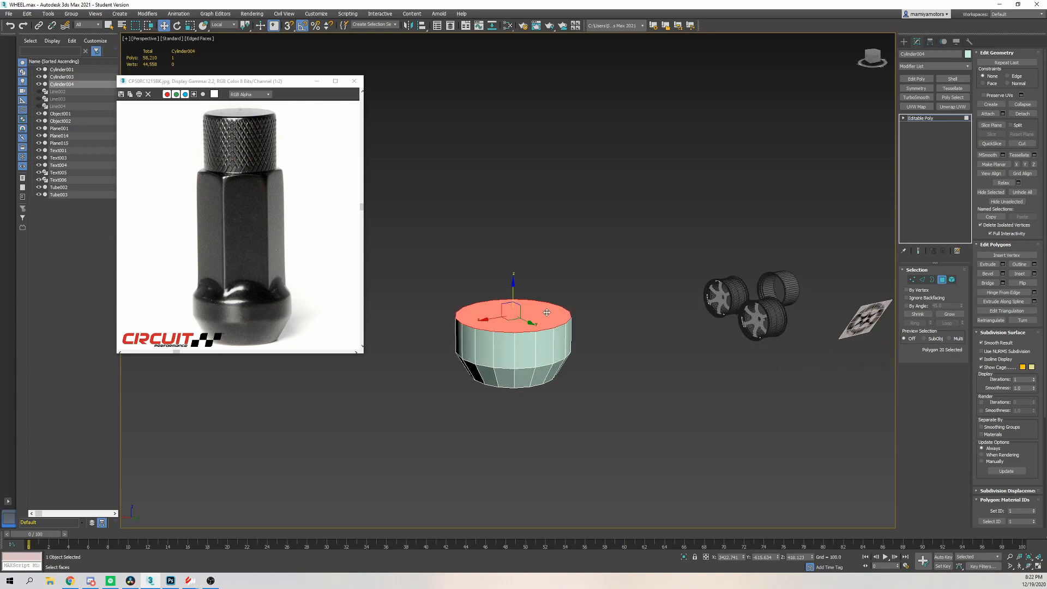
click(905, 42)
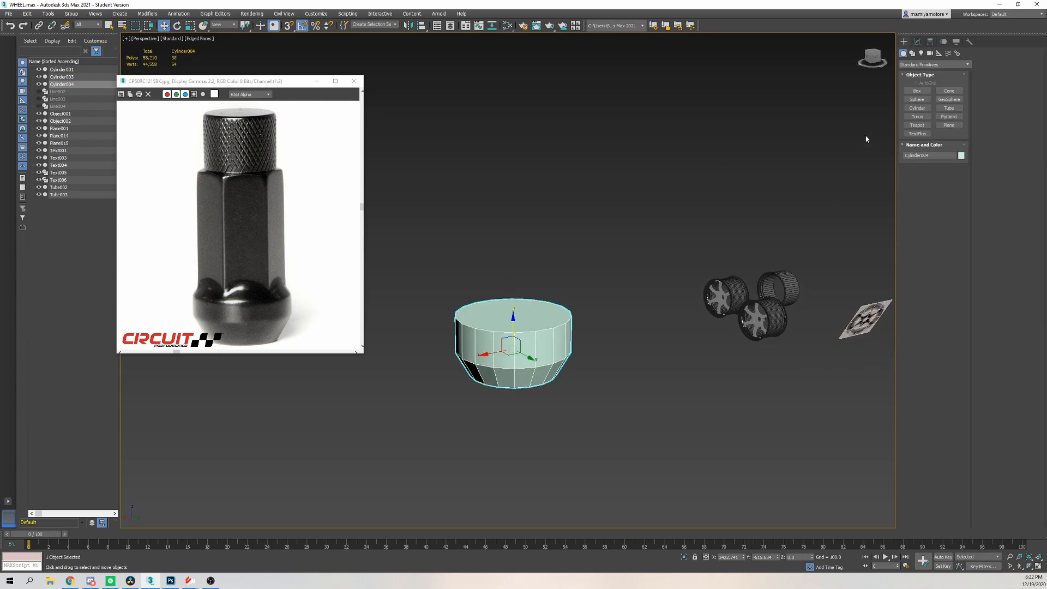
mouse_move(551, 302)
alt+middle_down()
mouse_move(532, 302)
mouse_move(548, 304)
alt+middle_up()
key(4)
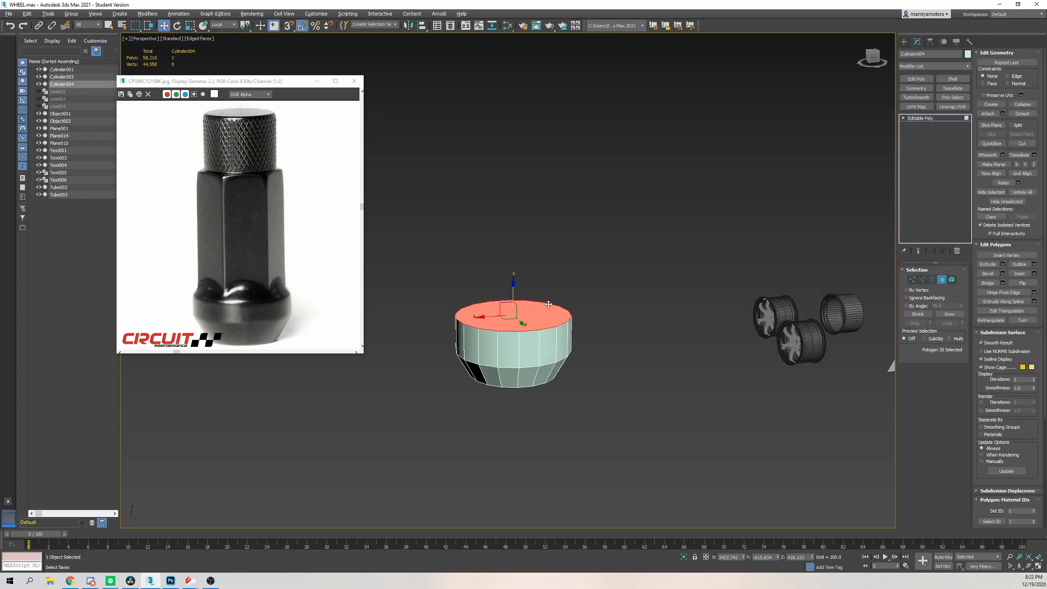
click(1003, 274)
click(513, 320)
click(802, 206)
Create a narrower, taller cylinder from the centre of the base, about 447 in radius and 2290 high
click(904, 44)
click(917, 108)
alt+middle_drag(548, 341, 524, 353)
drag(516, 337, 542, 356)
alt+middle_drag(536, 328, 530, 236)
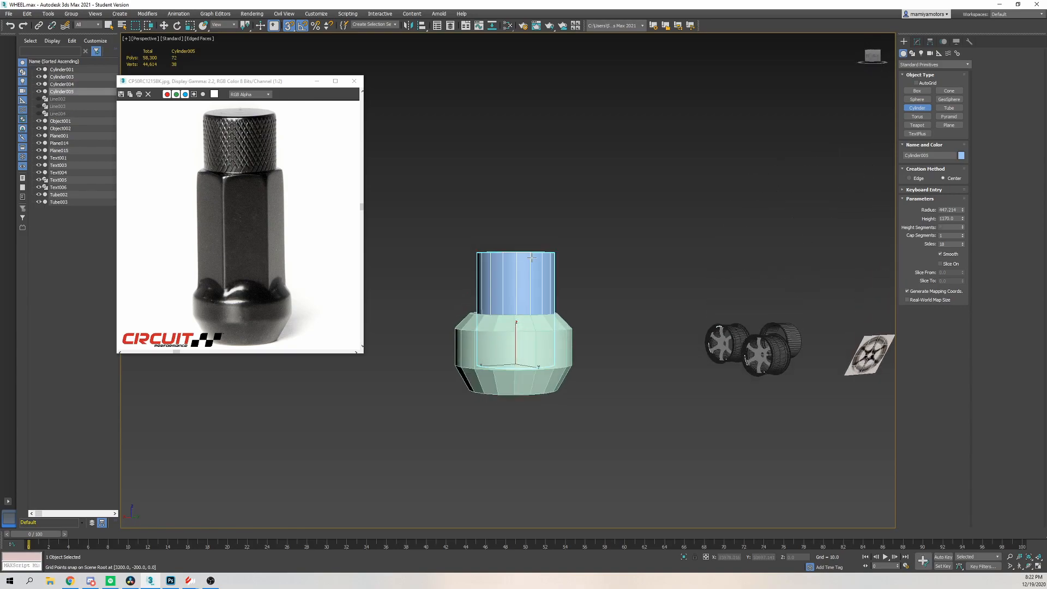
click(540, 158)
key(w)
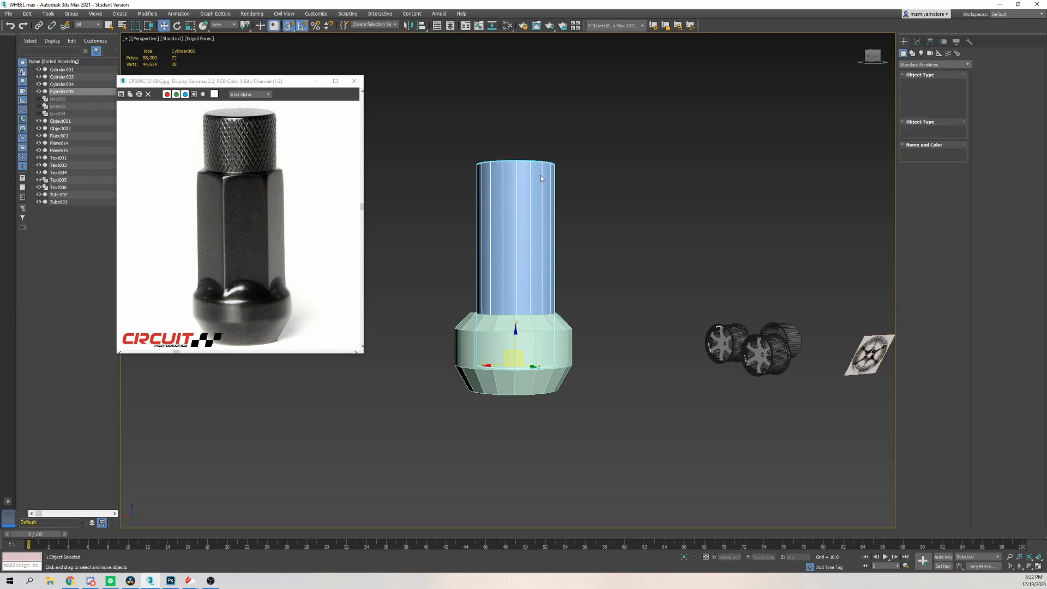
Align the tall cylinder to the base, center to center, on the X, Y and Z positions
alt+middle_drag(546, 226, 541, 308)
key(alt+a)
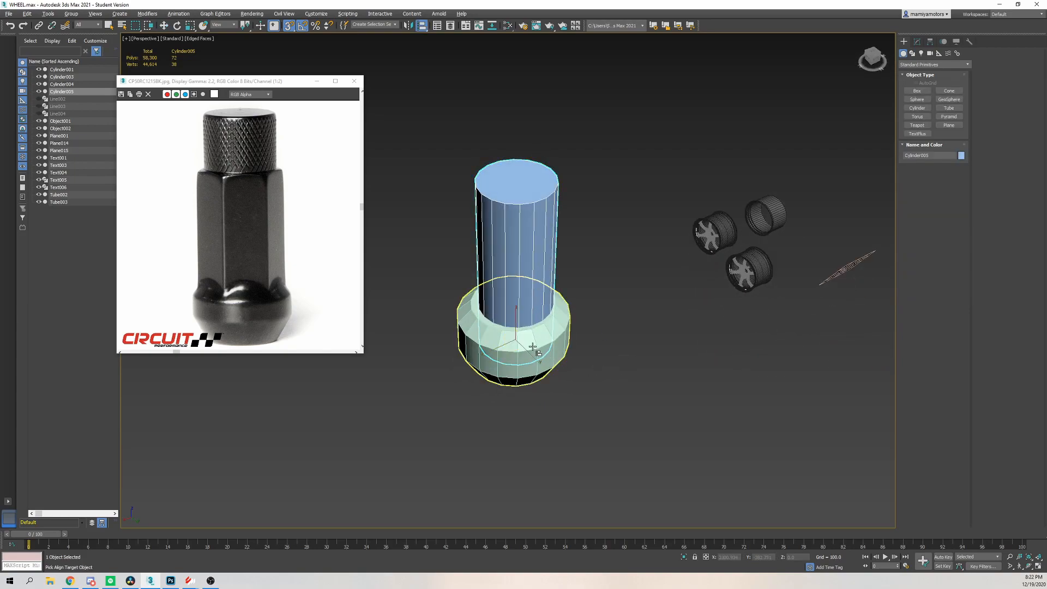
click(542, 347)
click(403, 240)
click(430, 240)
click(460, 240)
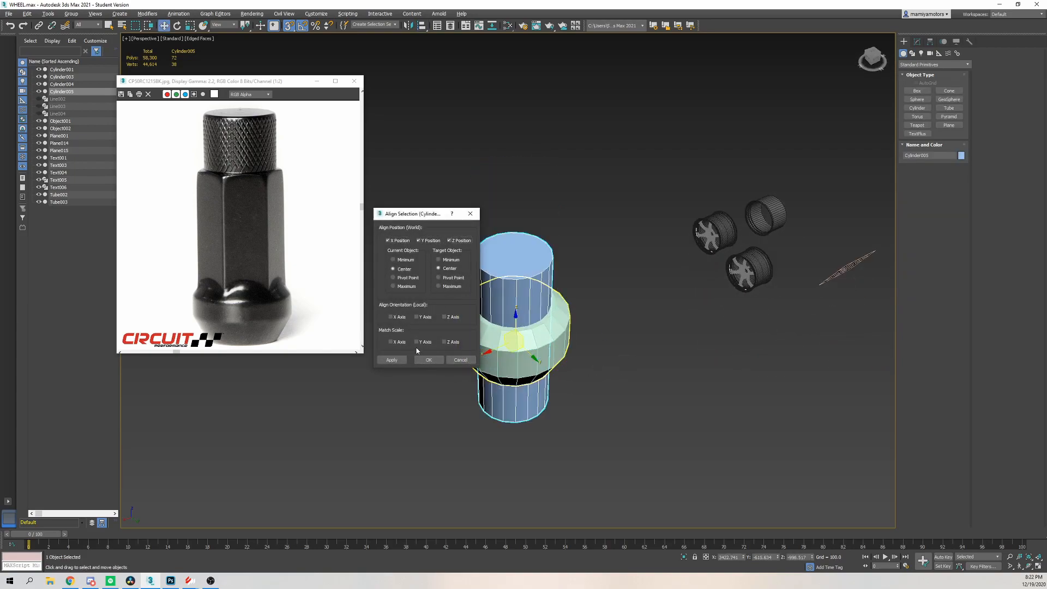
click(428, 359)
Move the tall cylinder straight up so its lower end sits at the top of the bevelled base, at Z about 537
drag(511, 398, 511, 301)
key(ctrl+z)
drag(517, 377, 504, 275)
scroll(506, 281, up, 3)
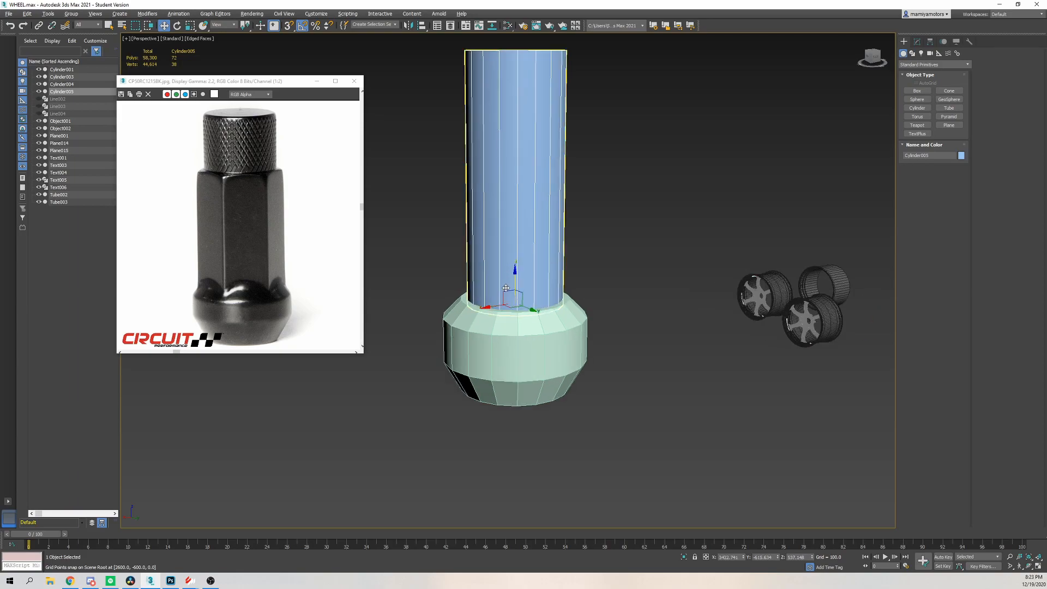
Set the tall cylinder's number of sides to 6 for the hexagonal body
click(917, 42)
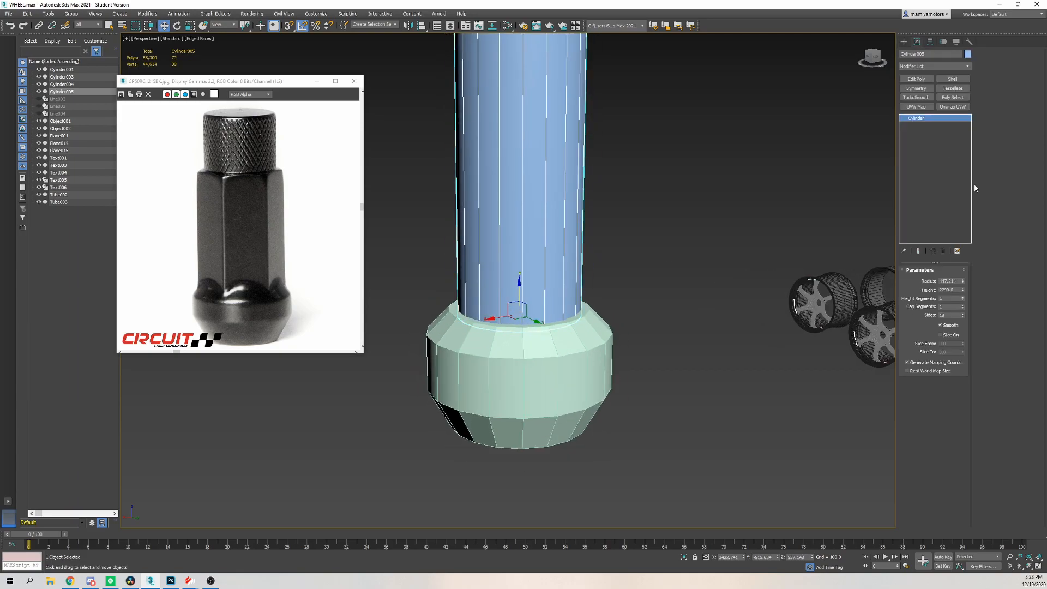
drag(963, 317, 962, 321)
scroll(573, 293, down, 2)
alt+middle_drag(573, 294, 556, 248)
scroll(557, 254, up, 2)
Scale the hexagonal body up slightly to fit the base, leaving it selected
key(e)
key(r)
drag(526, 268, 524, 263)
key(w)
alt+middle_drag(525, 261, 555, 229)
click(617, 259)
scroll(617, 261, down, 2)
alt+middle_drag(616, 264, 589, 185)
scroll(617, 278, down, 1)
click(568, 250)
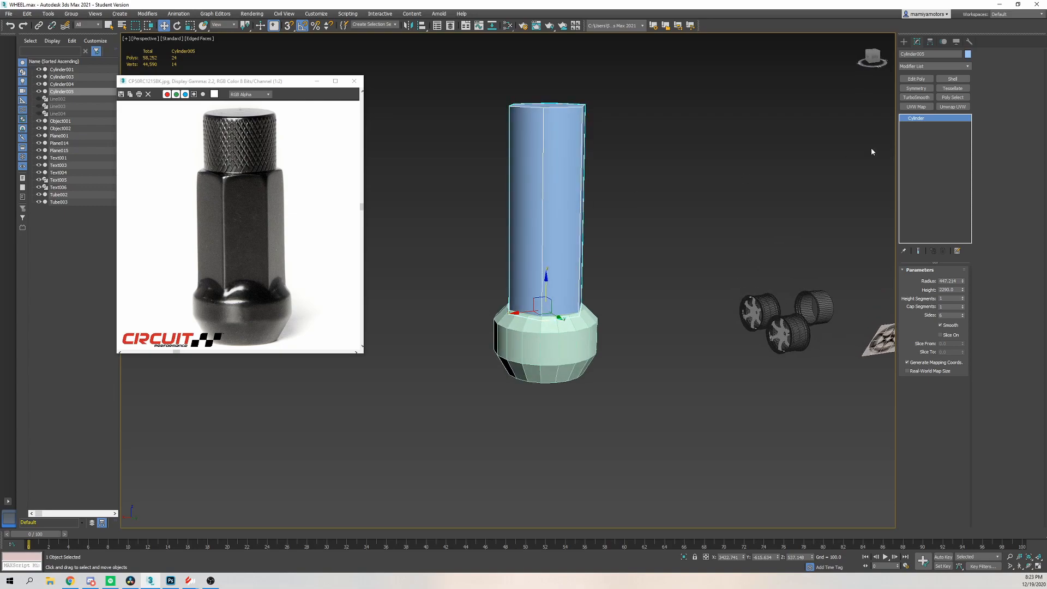
Convert the hexagonal body to an editable poly and select its six vertical edges
right_click(601, 176)
mouse_move(621, 263)
click(571, 269)
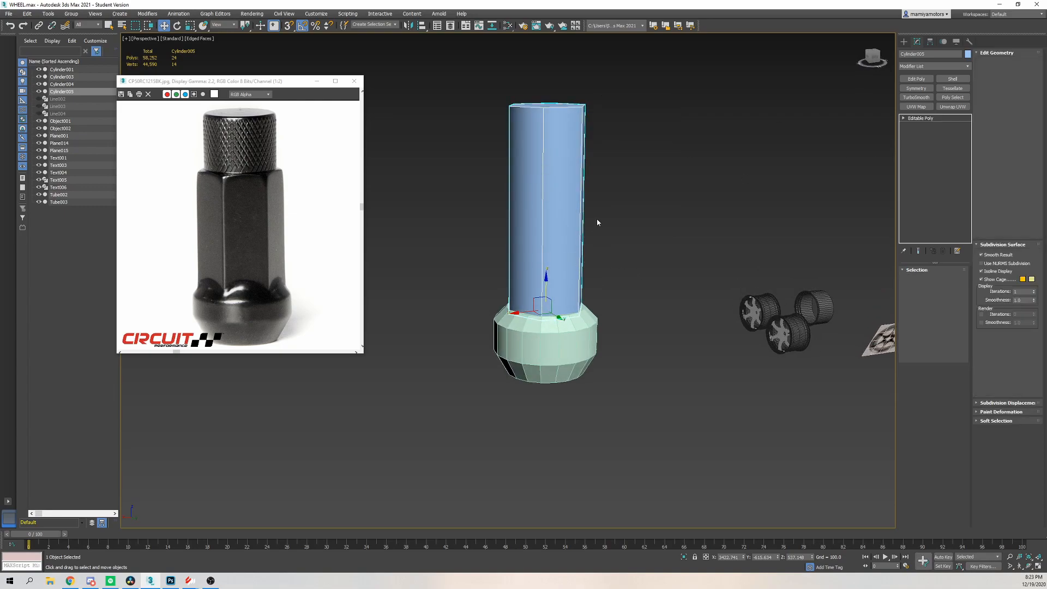
alt+middle_drag(599, 222, 613, 222)
key(2)
alt+middle_drag(696, 194, 687, 191)
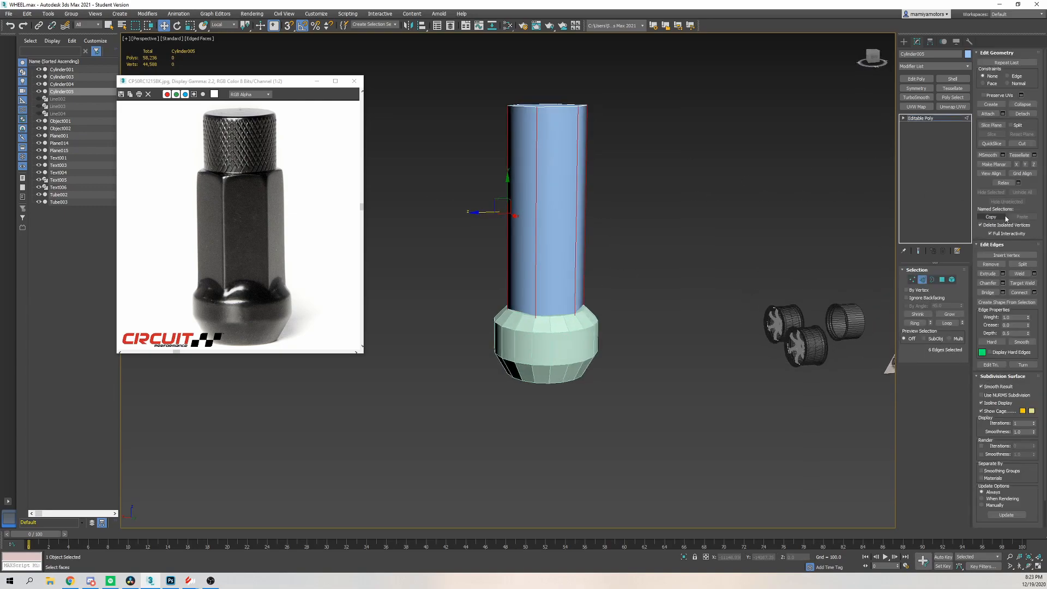
Try chamfering the hexagonal body's six vertical edges by about 14
click(1002, 282)
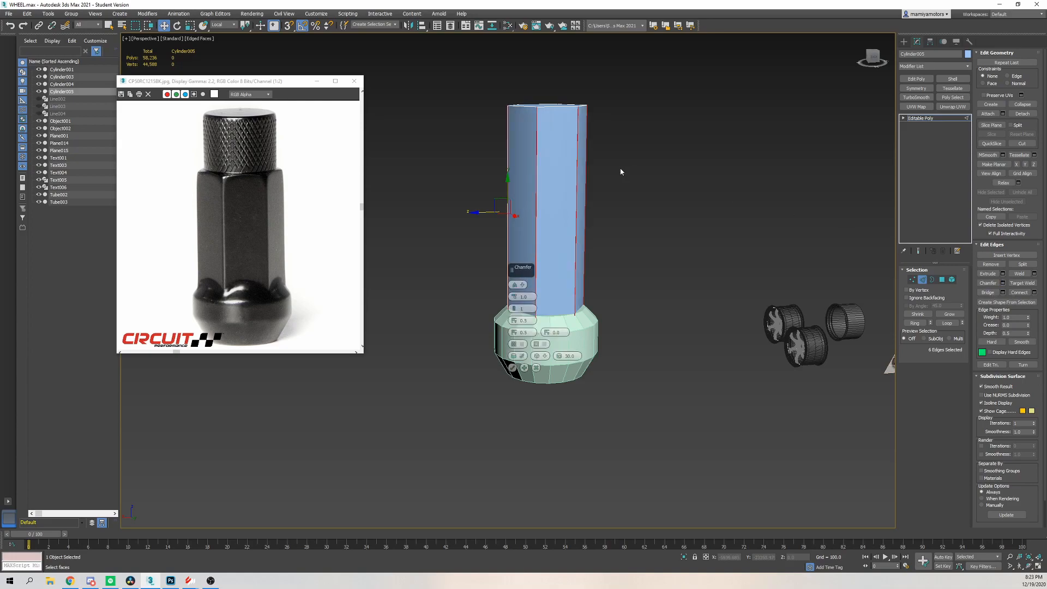
scroll(627, 148, up, 6)
scroll(629, 128, down, 5)
drag(523, 297, 521, 235)
scroll(688, 258, up, 4)
alt+middle_drag(687, 254, 654, 71)
scroll(690, 283, down, 3)
scroll(636, 380, up, 2)
click(513, 368)
Inspect the chamfered vertical edges without the edge display, and undo the chamfer
scroll(547, 368, down, 5)
mouse_move(547, 369)
alt+middle_down()
mouse_move(575, 278)
mouse_move(585, 324)
mouse_move(598, 320)
mouse_move(568, 337)
mouse_move(584, 334)
mouse_move(611, 294)
alt+middle_up()
key(F4)
scroll(589, 326, up, 3)
key(F4)
key(ctrl+z)
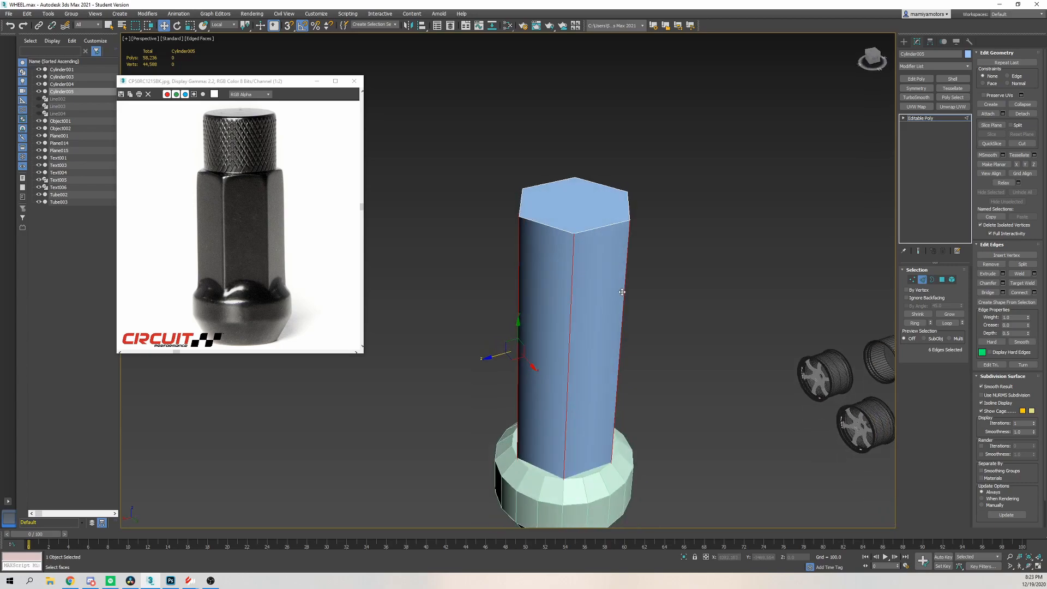
Try a larger chamfer of about 33 on the six vertical edges of the hexagonal body
click(1002, 283)
scroll(541, 258, up, 5)
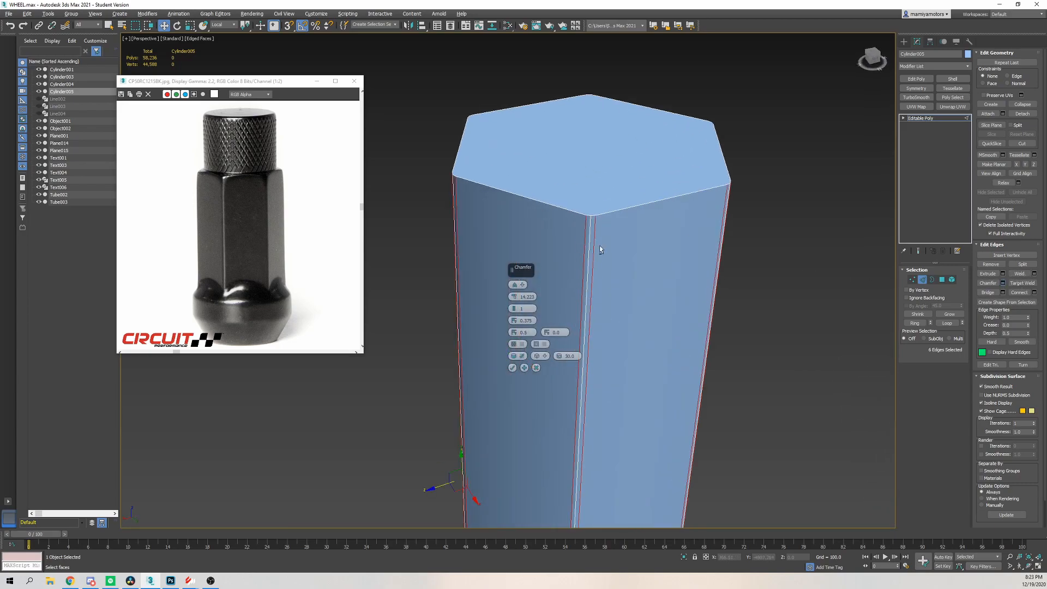
drag(514, 297, 500, 213)
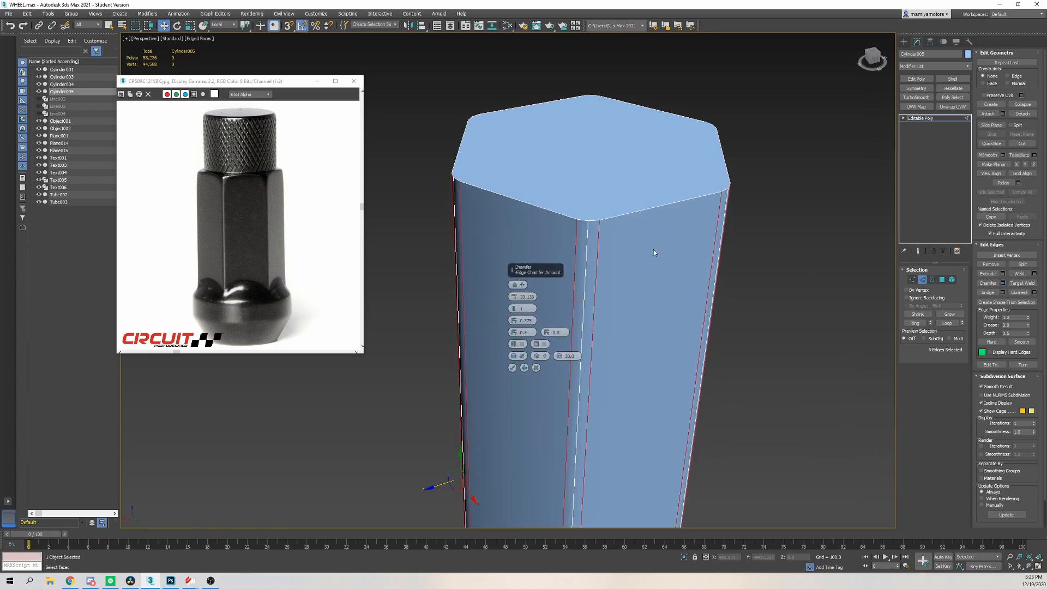
alt+middle_drag(645, 253, 634, 245)
scroll(634, 246, down, 4)
click(512, 368)
click(537, 357)
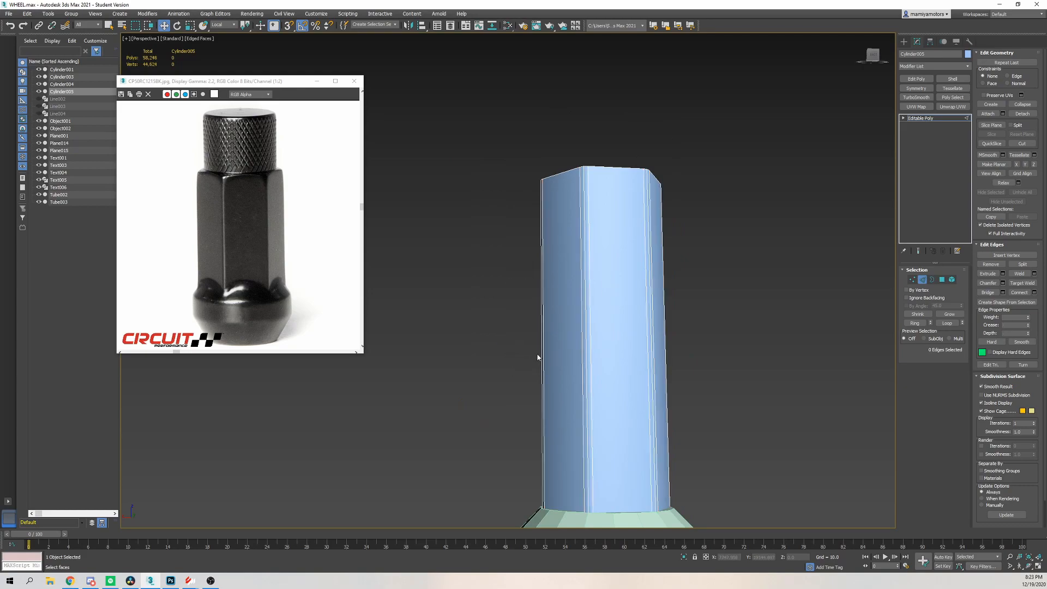
Inspect the wider chamfer with the edge display off, and undo it to restore the sharp vertical edges
scroll(540, 358, down, 4)
key(F4)
mouse_move(612, 346)
alt+middle_down()
mouse_move(631, 346)
mouse_move(591, 343)
alt+middle_up()
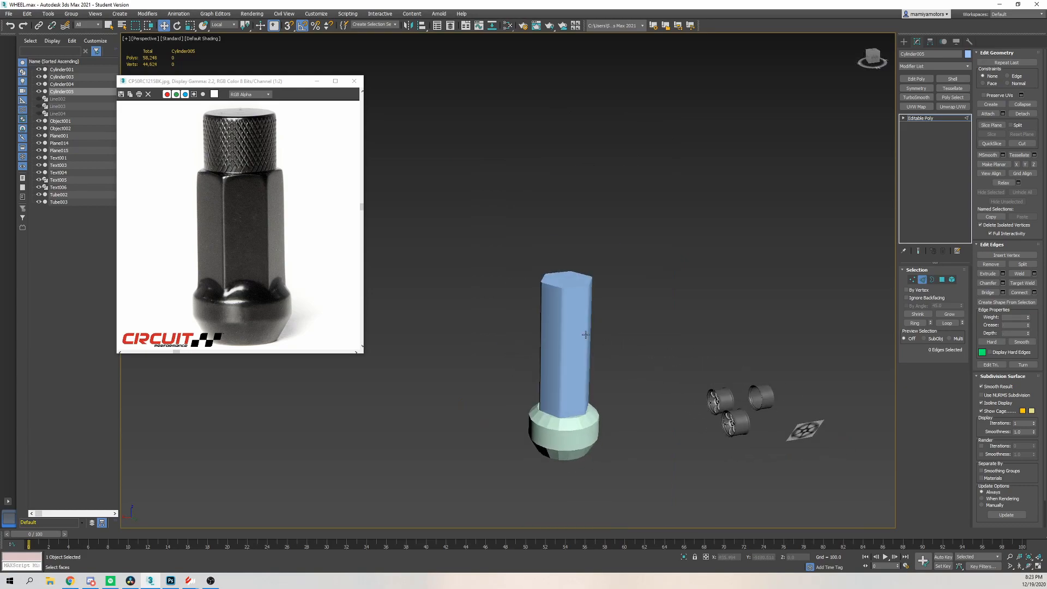
scroll(591, 343, up, 5)
alt+middle_drag(581, 297, 559, 256)
scroll(588, 247, up, 3)
key(F4)
key(ctrl+z)
key(ctrl+z)
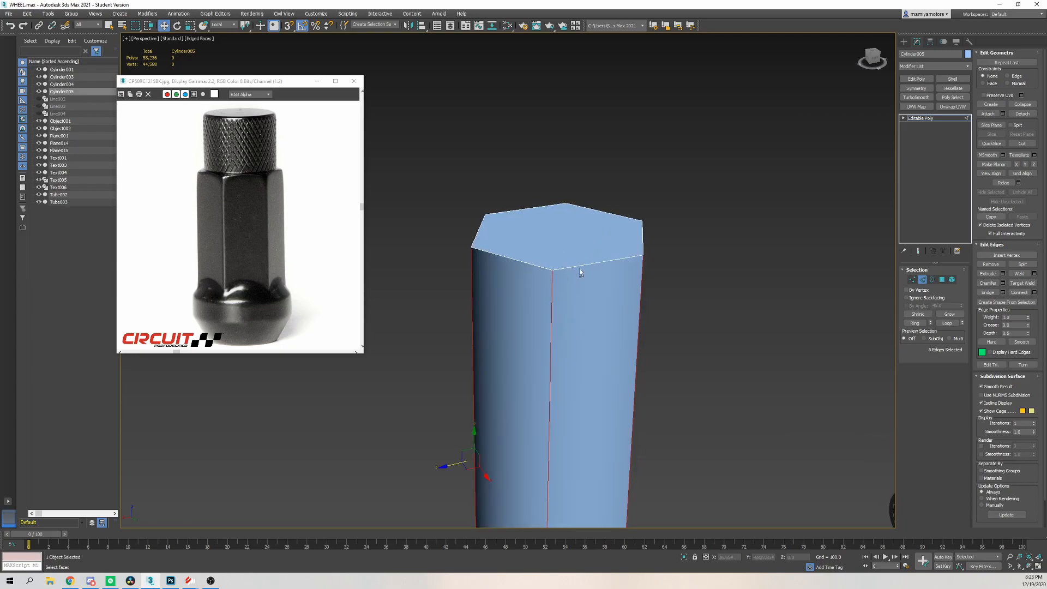
Bevel the hexagonal body's top face with a height of about 104 and an outline of about -80
key(4)
click(570, 232)
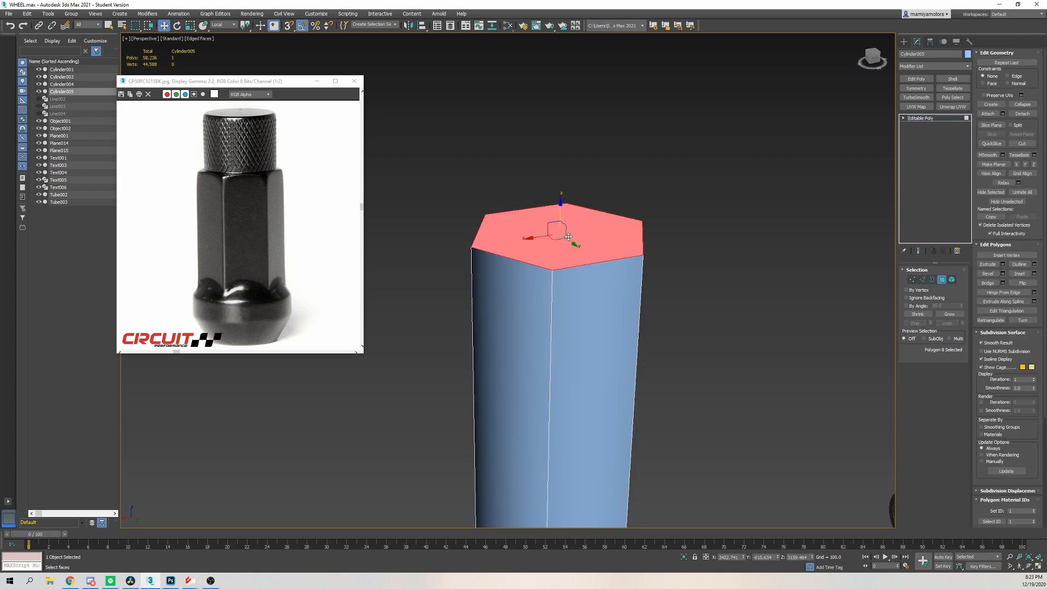
alt+middle_drag(562, 234, 598, 244)
click(1003, 274)
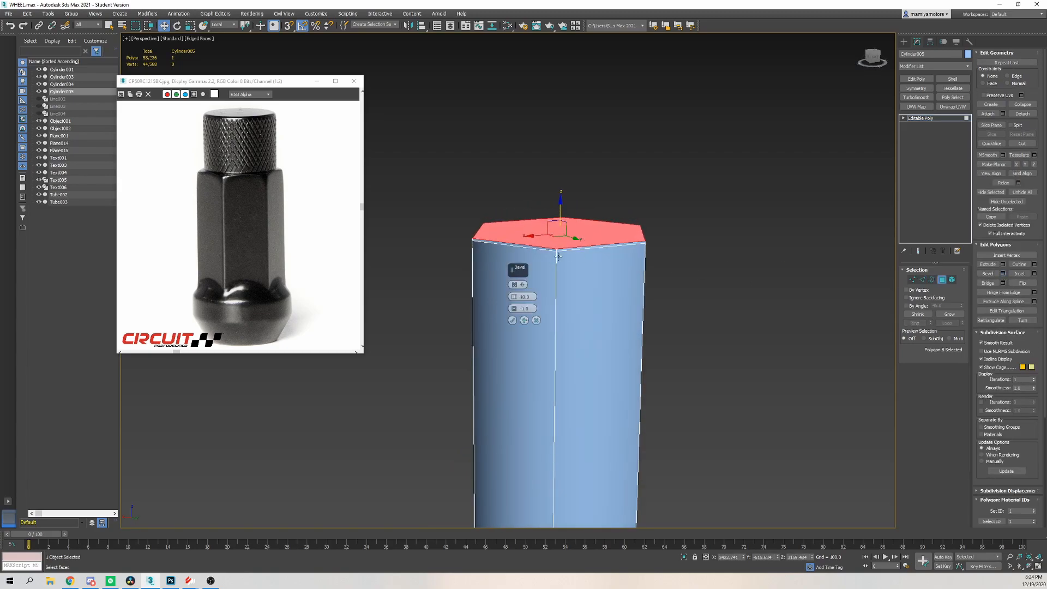
drag(515, 300, 524, 503)
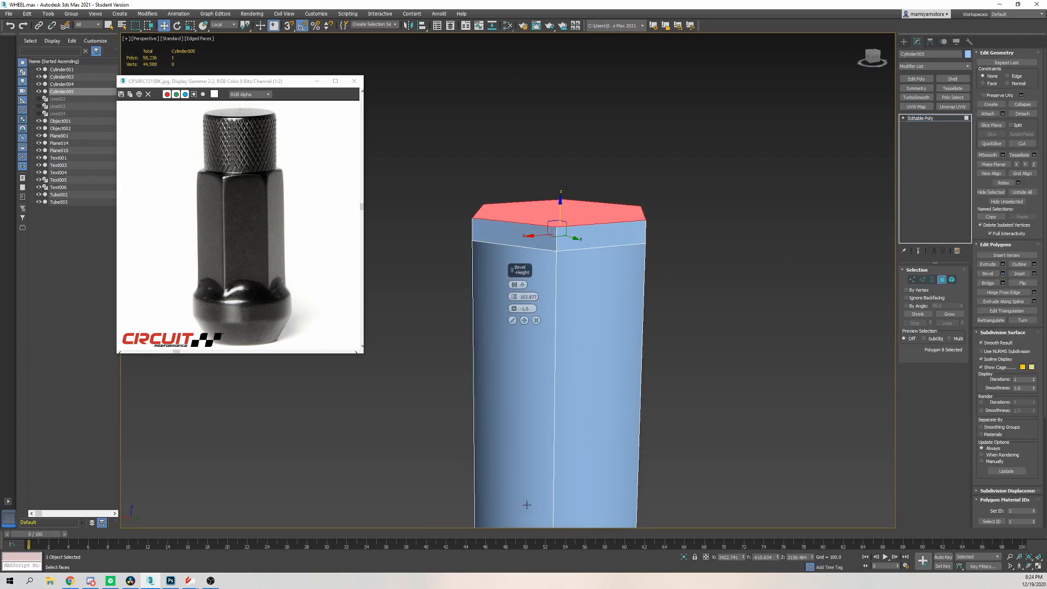
drag(515, 312, 587, 73)
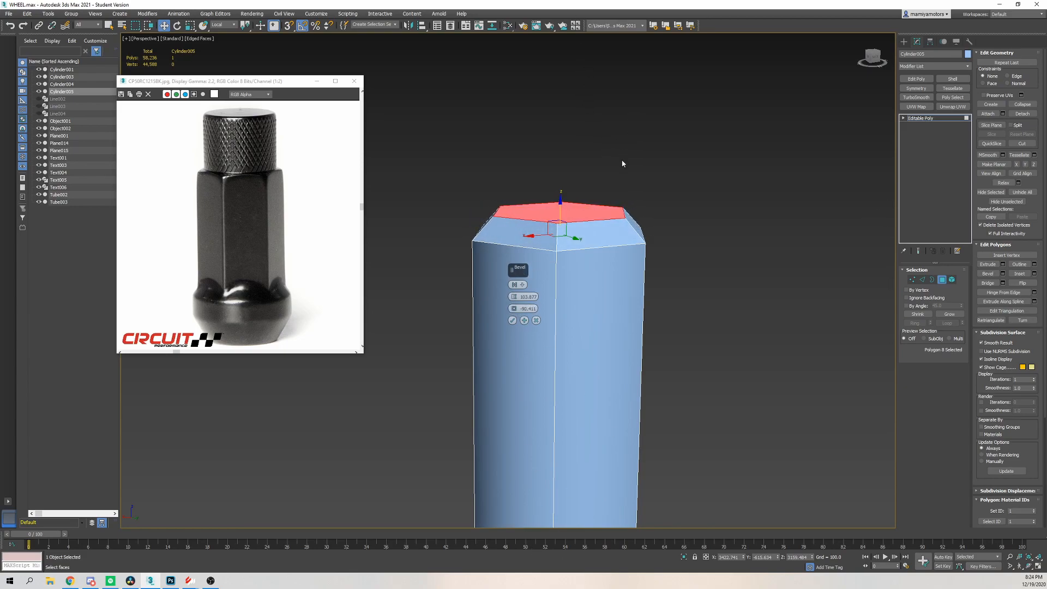
click(512, 320)
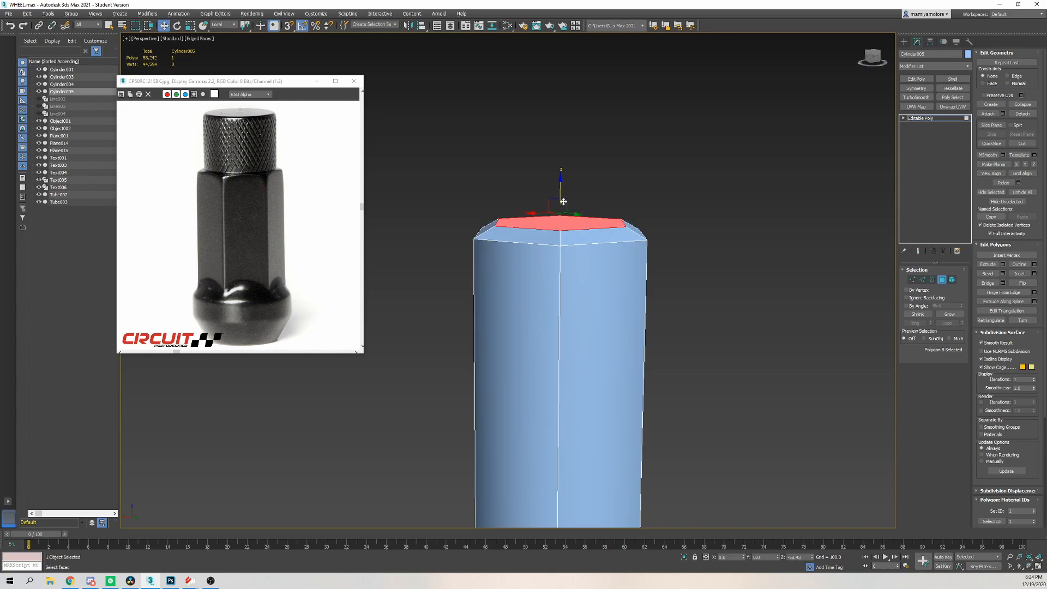
Select the six vertical edges together with the outer rim, sloped corner and inner rim edges of the top bevel
key(2)
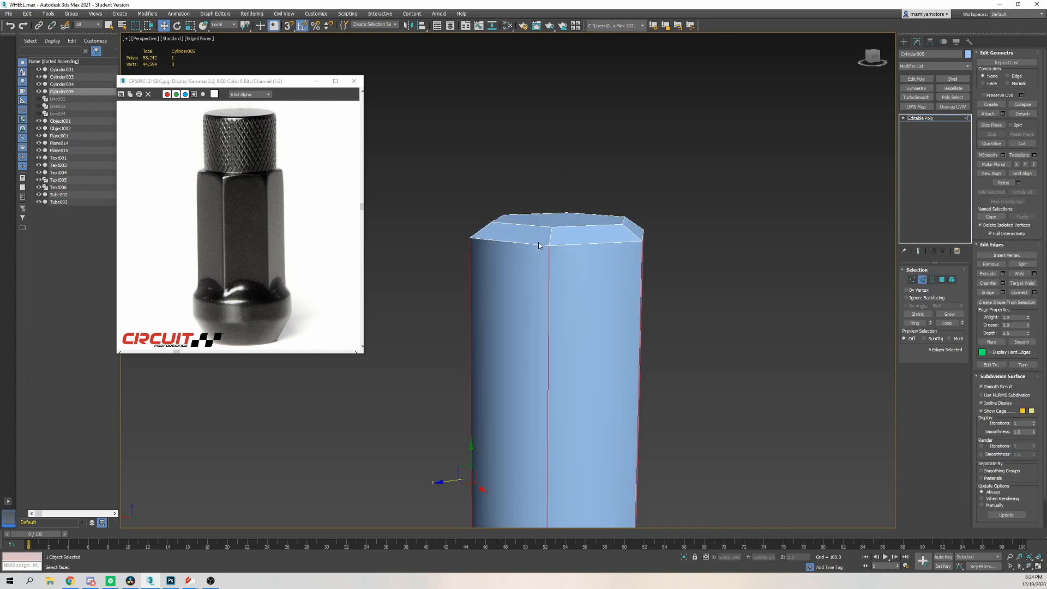
ctrl+double_click(539, 244)
alt+middle_drag(539, 244, 568, 218)
scroll(568, 218, down, 2)
ctrl+click(606, 186)
ctrl+click(614, 170)
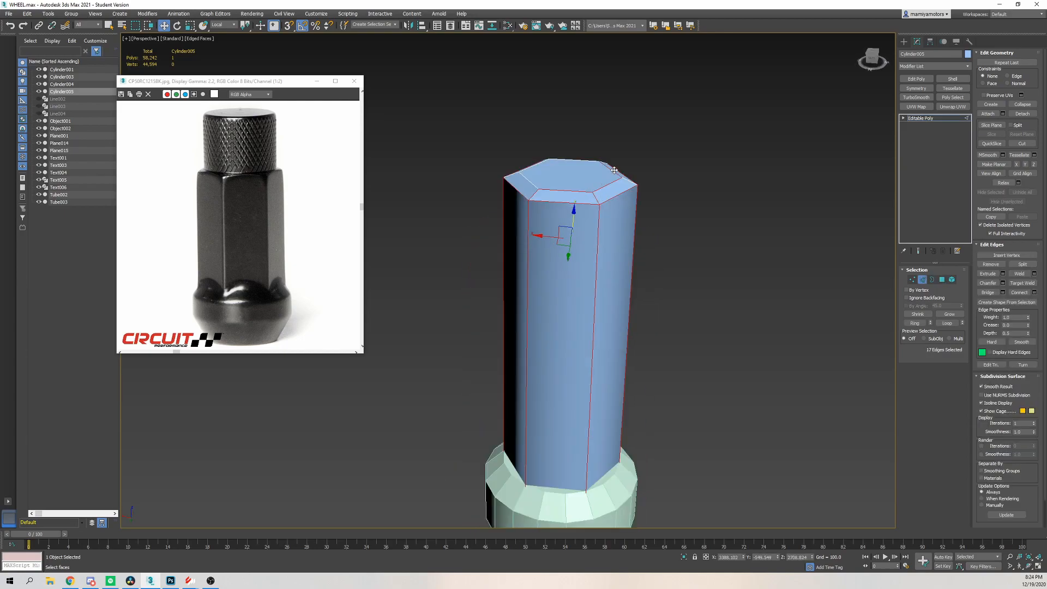
ctrl+click(527, 181)
ctrl+click(515, 174)
alt+middle_drag(515, 174, 520, 210)
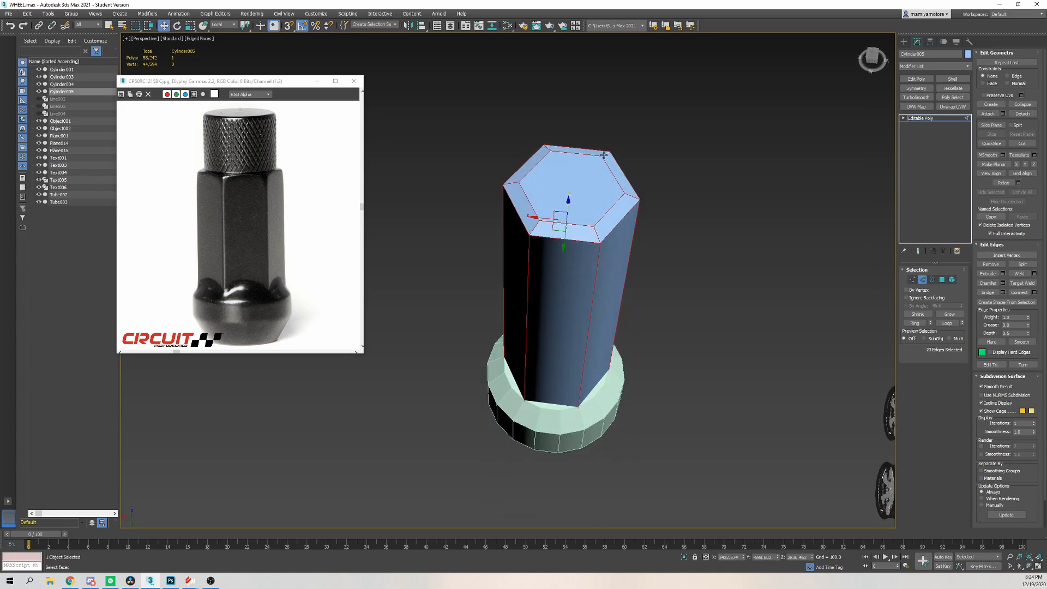
alt+middle_drag(604, 168, 581, 189)
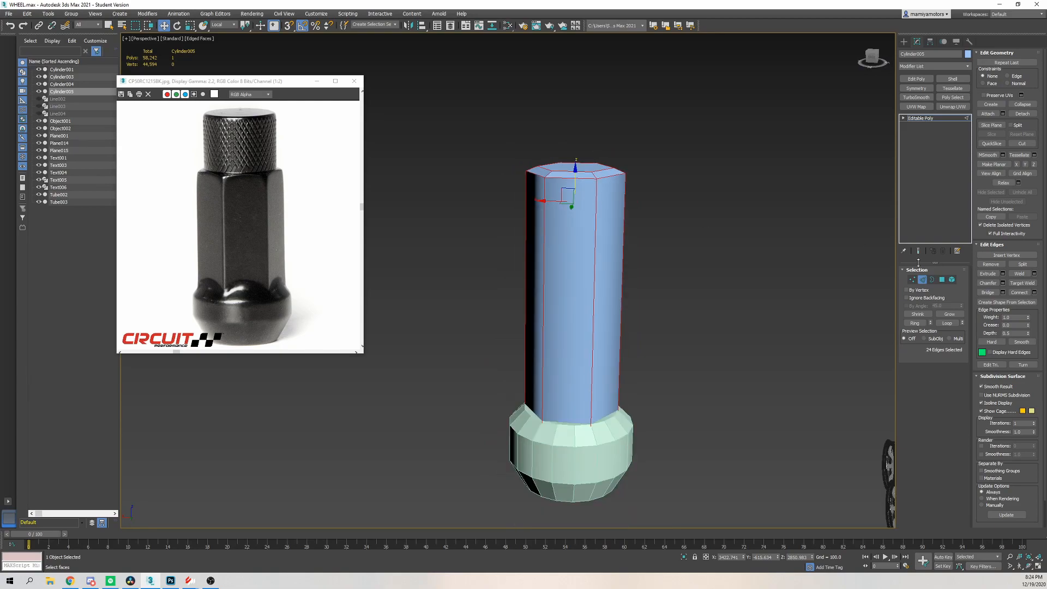
Chamfer all selected edges of the hexagonal body with a smaller amount than 33, and toggle the edge display
click(1004, 284)
scroll(709, 204, up, 6)
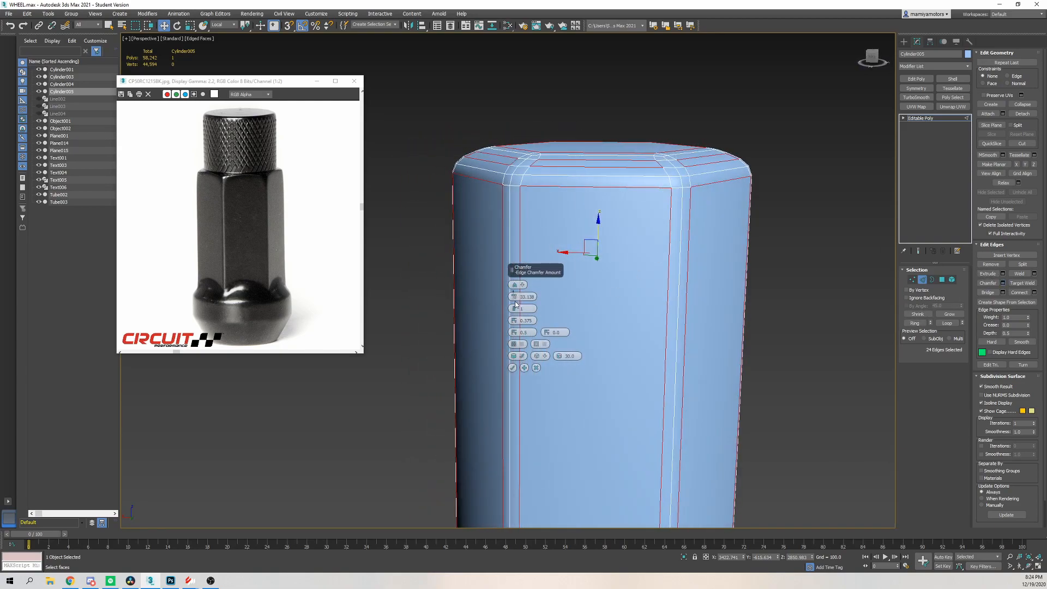
drag(514, 302, 561, 383)
alt+middle_drag(622, 319, 602, 299)
click(513, 369)
key(F4)
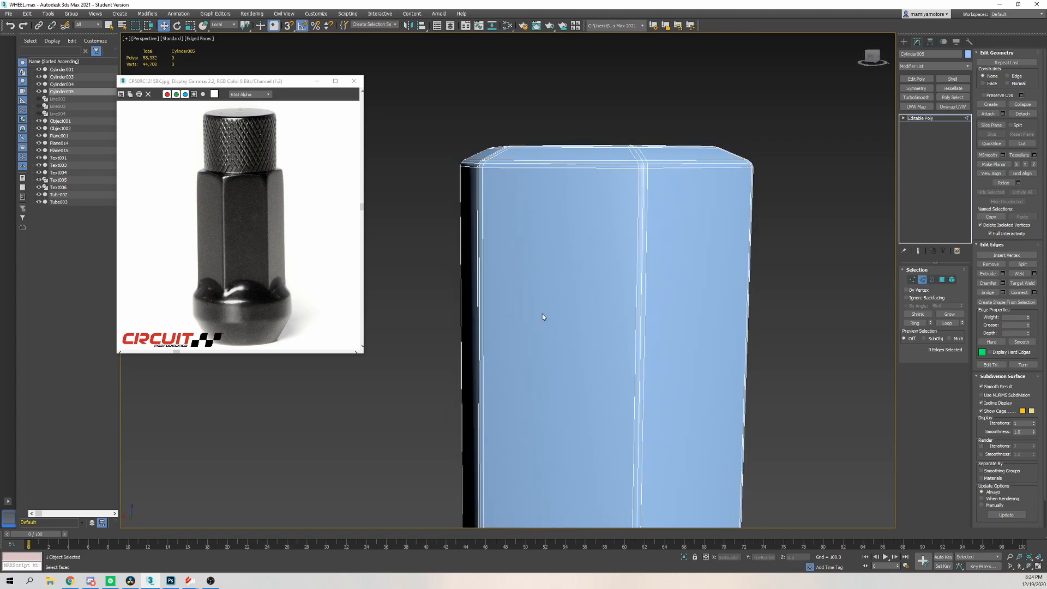
Create a six-sided cylinder of about 394 radius and 694 height beside the lug nut's base
scroll(546, 319, down, 3)
alt+middle_drag(585, 339, 608, 336)
scroll(578, 334, down, 2)
scroll(572, 329, up, 3)
scroll(579, 298, up, 2)
mouse_move(579, 298)
alt+middle_down()
mouse_move(575, 341)
mouse_move(564, 305)
mouse_move(594, 289)
alt+middle_up()
scroll(570, 334, down, 3)
click(904, 42)
click(917, 107)
scroll(718, 234, down, 3)
alt+middle_drag(753, 424, 753, 453)
middle_drag(595, 398, 608, 378)
alt+middle_drag(609, 378, 608, 400)
mouse_move(570, 435)
mouse_down()
mouse_move(592, 442)
mouse_move(584, 436)
mouse_up()
click(582, 413)
right_click(584, 409)
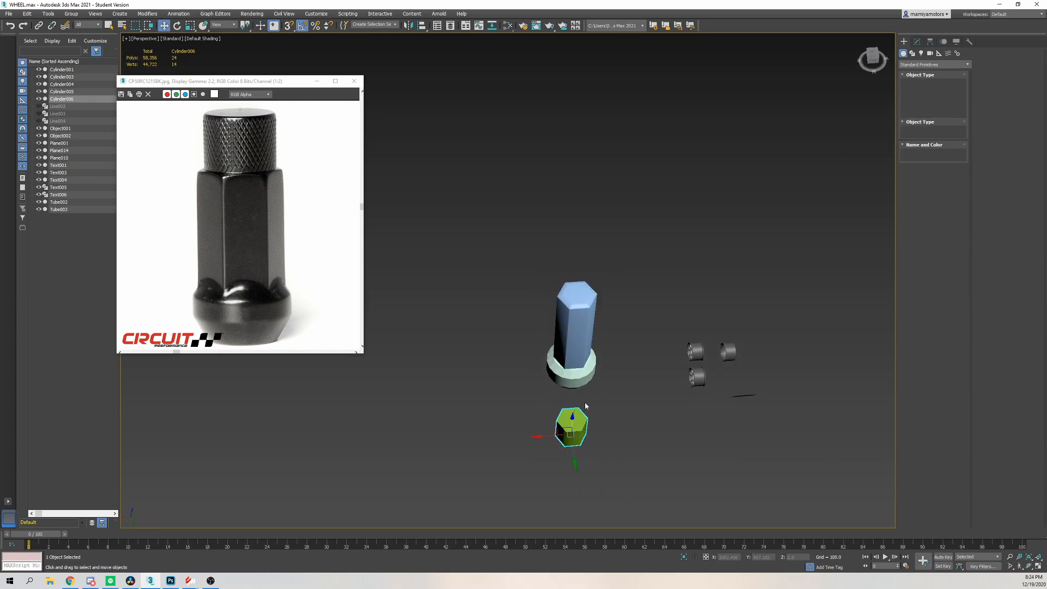
Align the cylinder with the centre of the hexagonal body, and raise it along Z to protrude from the body's top
alt+middle_drag(584, 409, 603, 409)
key(alt+a)
click(570, 331)
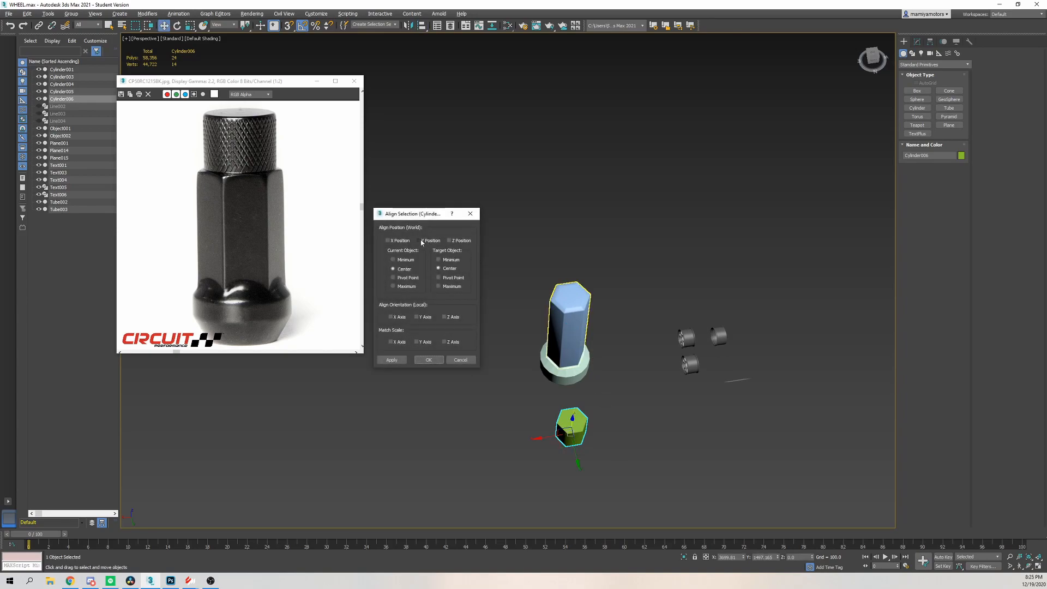
click(429, 360)
alt+middle_drag(540, 347, 568, 314)
drag(571, 310, 574, 252)
scroll(573, 252, up, 5)
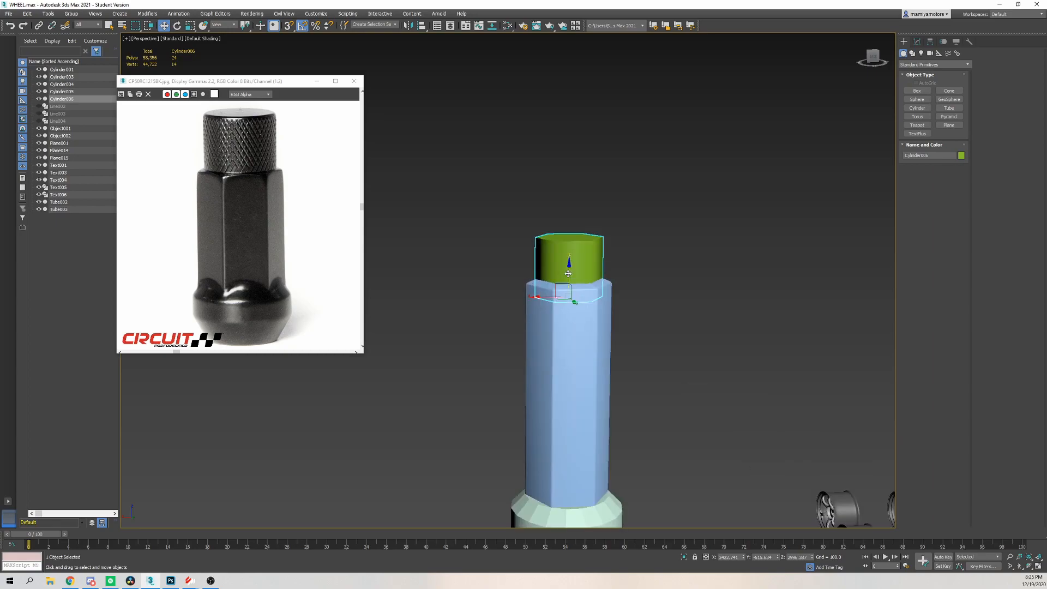
Set the cap cylinder's sides to 19 and turn the edge display on
click(917, 41)
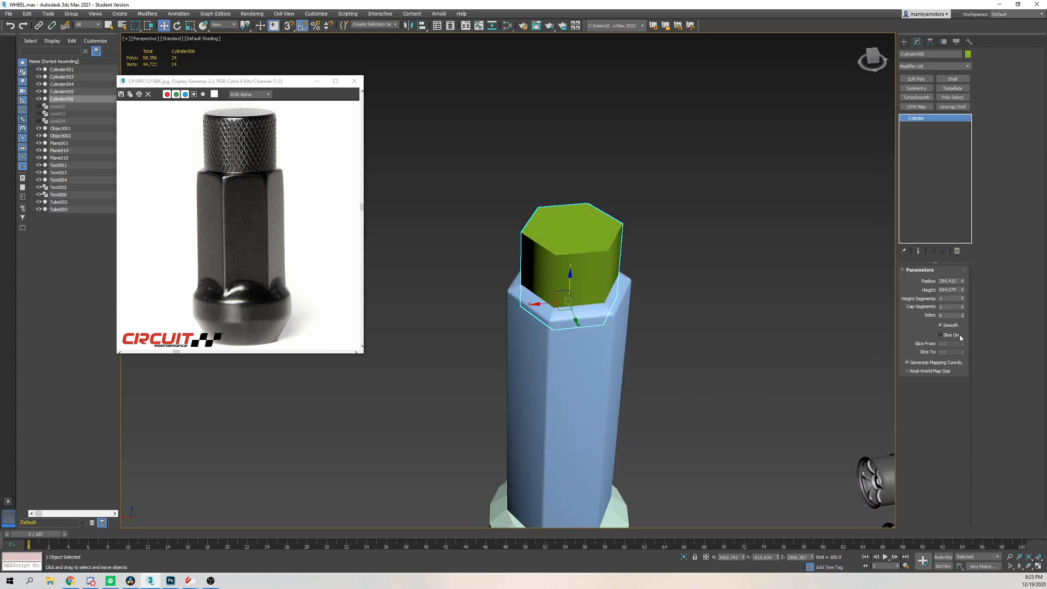
drag(963, 316, 964, 309)
mouse_move(667, 264)
alt+middle_down()
mouse_move(640, 294)
mouse_move(645, 309)
mouse_move(638, 293)
mouse_move(596, 286)
alt+middle_up()
key(r)
key(w)
key(F4)
scroll(601, 282, up, 3)
key(q)
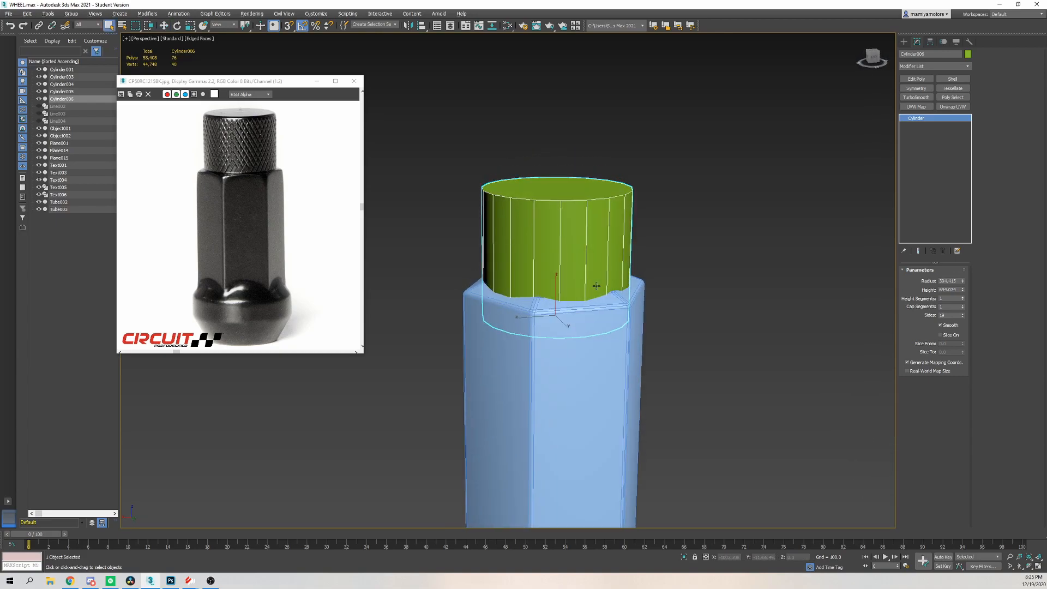
scroll(589, 284, down, 2)
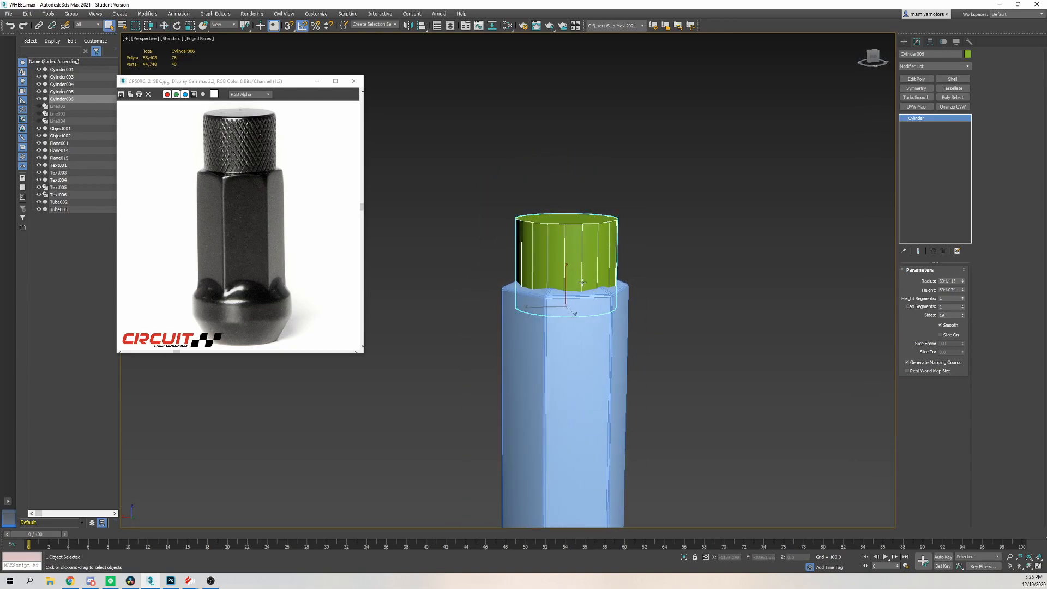
alt+middle_drag(583, 288, 593, 288)
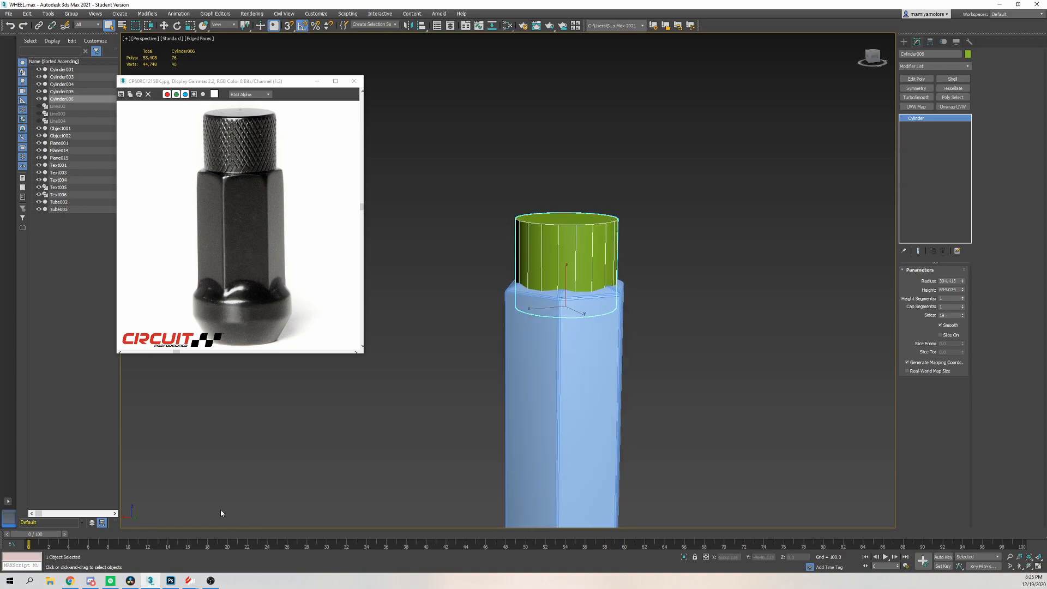
scroll(508, 266, up, 2)
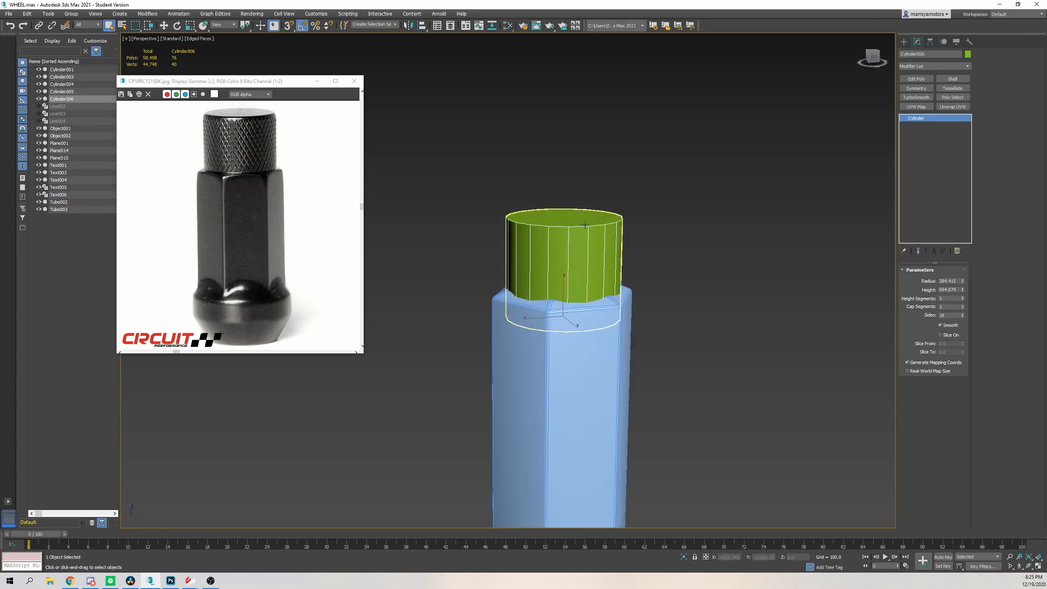
Add Edit Poly to the cap and bevel its top face with a height of about 30 and an outline of about -161
click(918, 78)
key(4)
click(610, 220)
scroll(612, 224, down, 2)
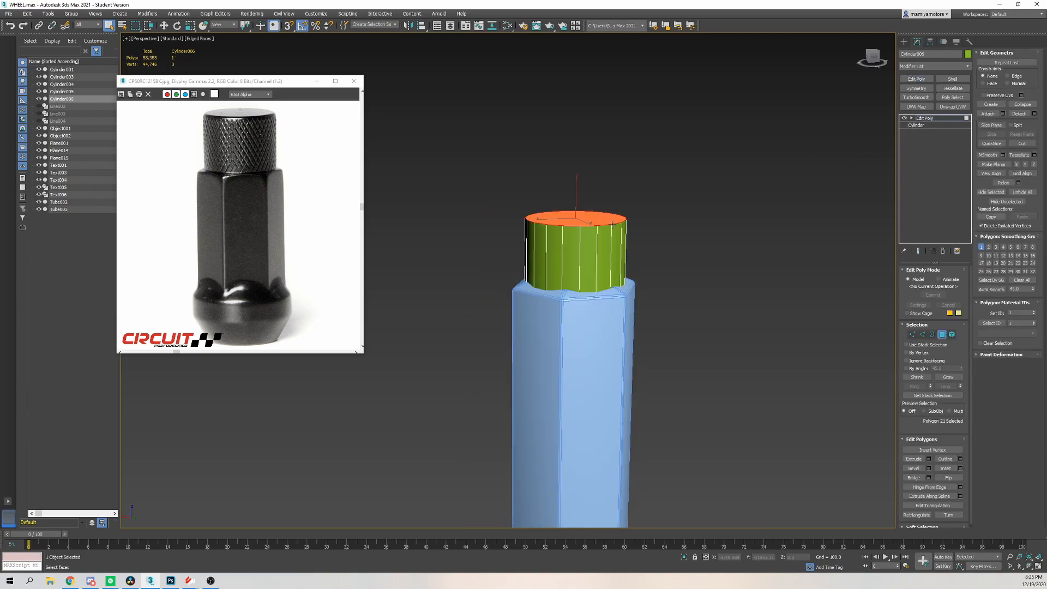
scroll(612, 224, up, 2)
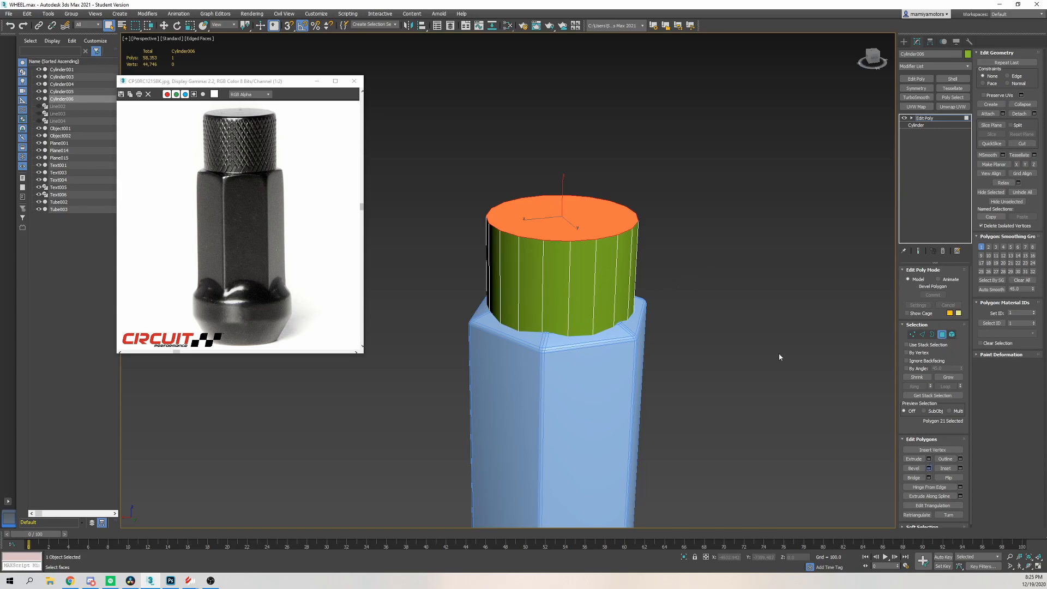
alt+middle_drag(551, 338, 532, 303)
drag(514, 260, 505, 351)
drag(513, 312, 609, 324)
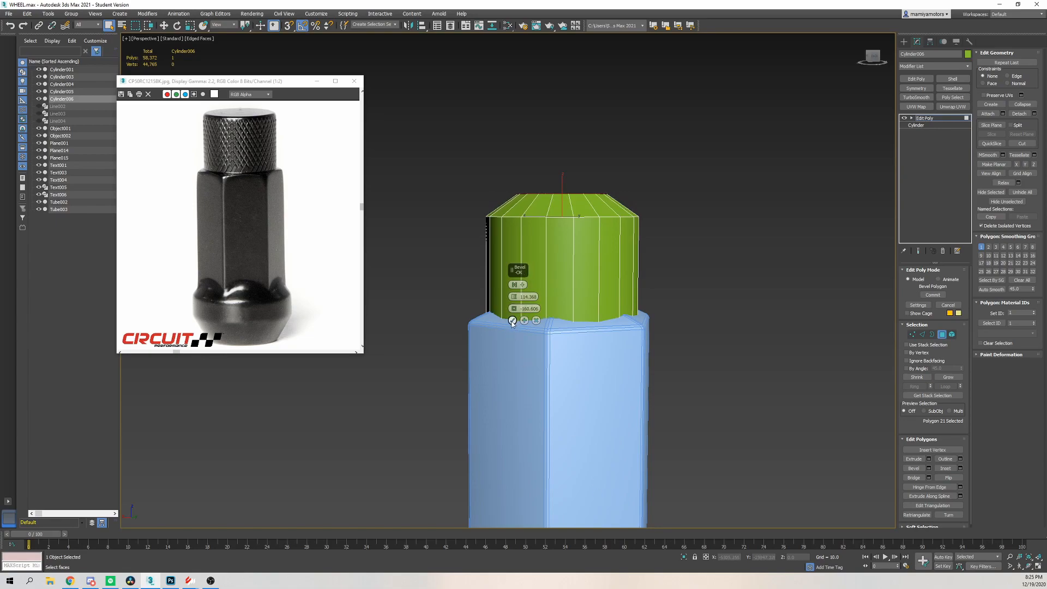
drag(511, 298, 516, 335)
drag(531, 493, 557, 114)
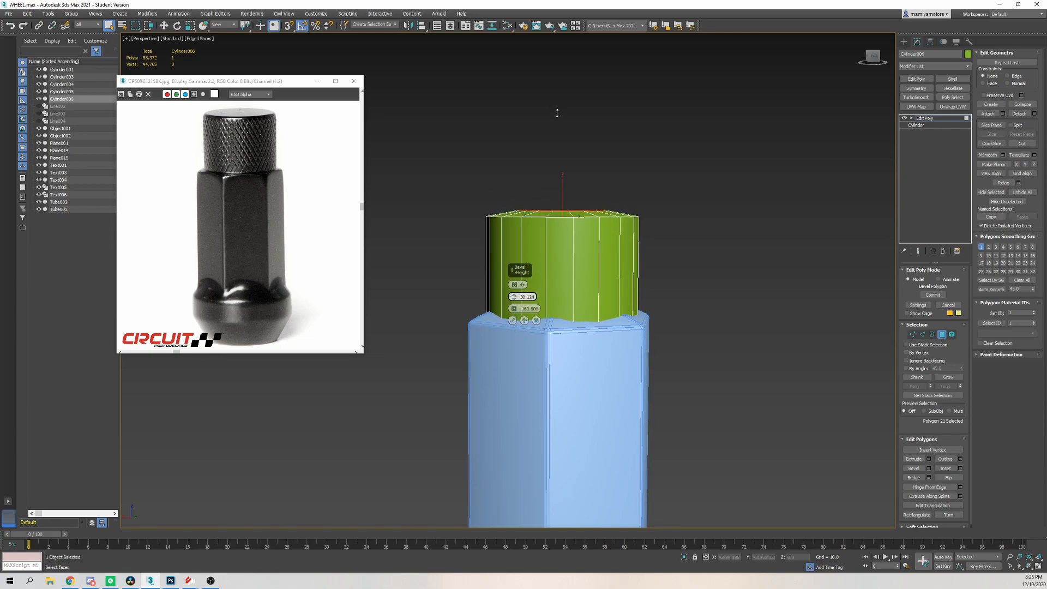
click(513, 321)
Chamfer the loop of outer rim edges at the base of the cap's top bevel
alt+middle_drag(524, 306, 825, 224)
key(2)
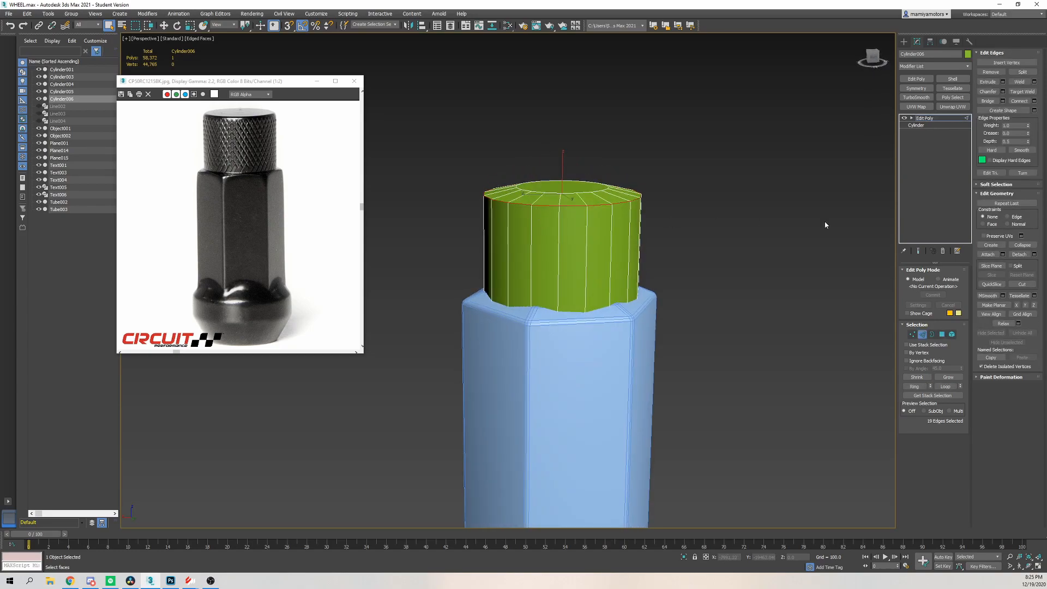
click(1003, 91)
scroll(548, 214, up, 8)
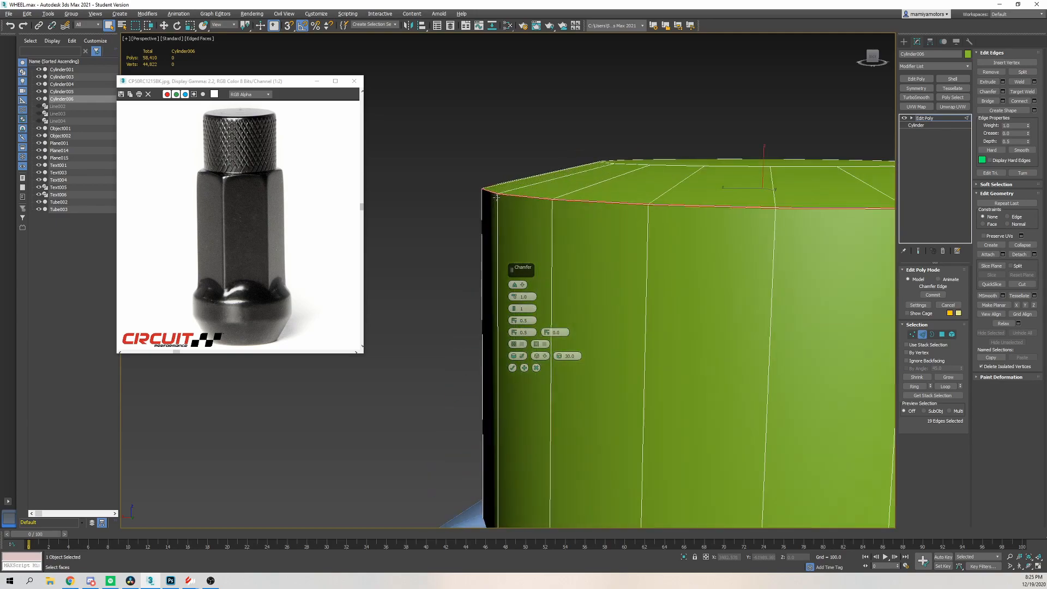
alt+middle_drag(548, 212, 539, 214)
drag(514, 292, 564, 244)
drag(514, 320, 524, 342)
click(512, 369)
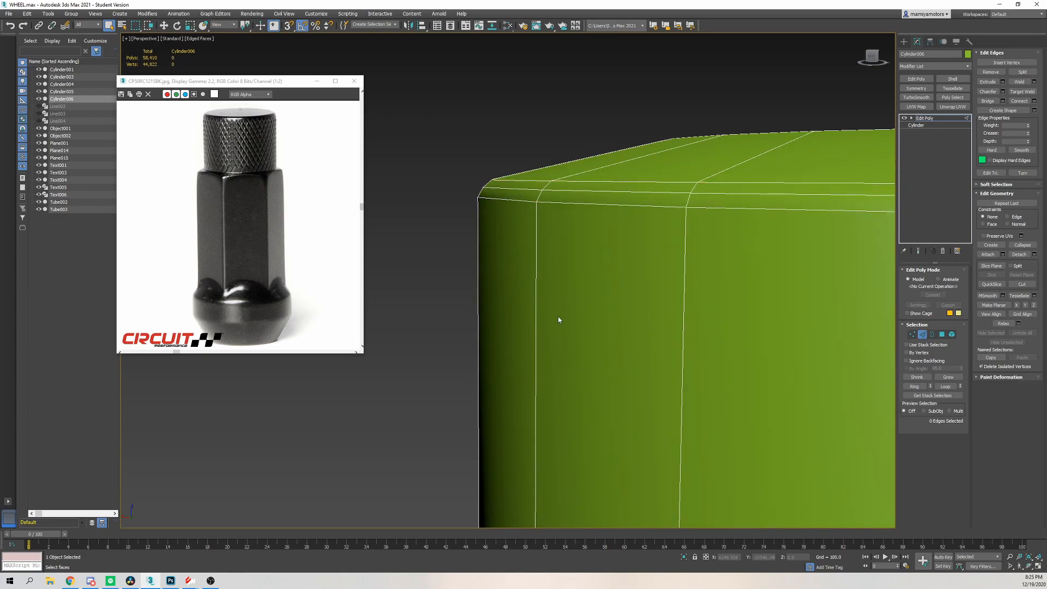
Examine the cap's chamfered rim from several distances with the edge display off
scroll(556, 321, down, 5)
key(F4)
middle_drag(621, 302, 600, 262)
mouse_move(600, 262)
alt+middle_down()
mouse_move(591, 234)
mouse_move(586, 277)
mouse_move(552, 224)
mouse_move(566, 227)
mouse_move(549, 224)
mouse_move(593, 247)
mouse_move(599, 263)
alt+middle_up()
scroll(591, 254, down, 5)
scroll(586, 277, up, 3)
scroll(587, 274, up, 3)
scroll(552, 223, up, 3)
scroll(568, 227, down, 5)
key(F4)
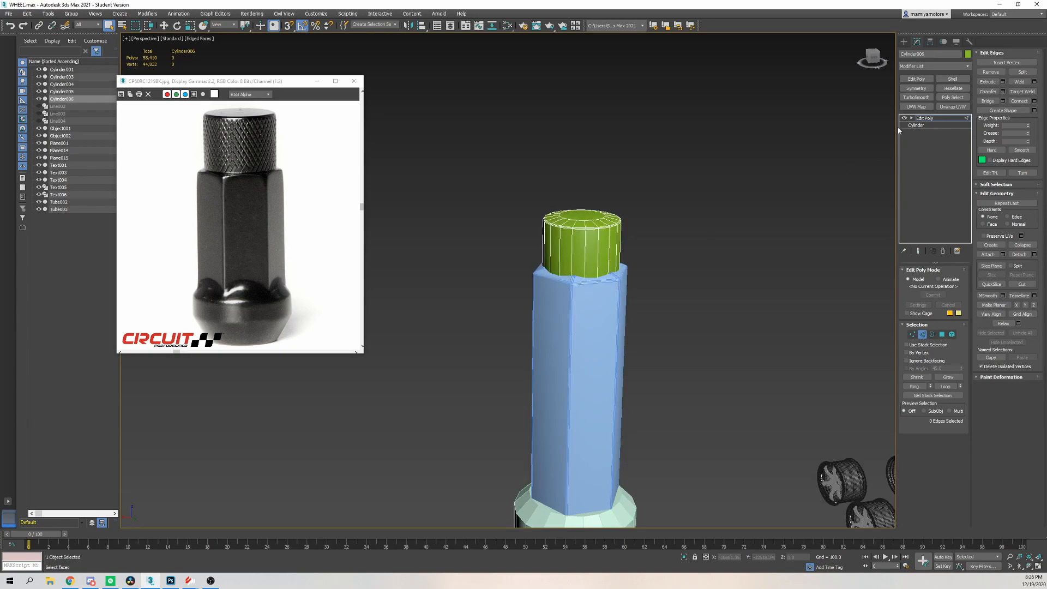
Lower the hexagonal body's inner top vertices slightly in the View coordinate system to flatten its top bevel
click(925, 119)
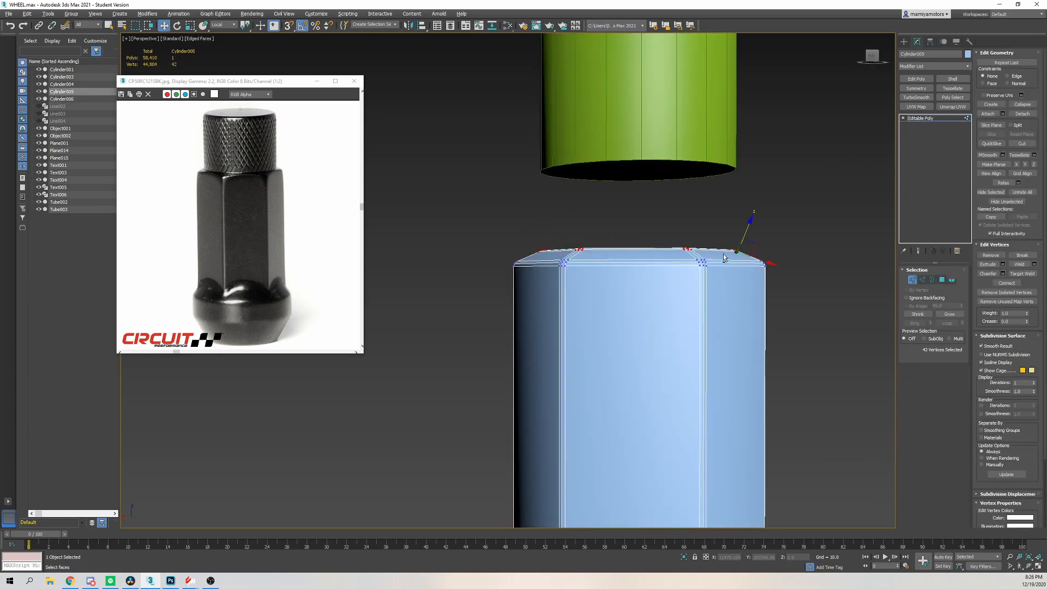
alt+middle_drag(699, 252, 737, 250)
click(234, 25)
click(221, 31)
drag(639, 227, 642, 235)
alt+middle_drag(660, 235, 645, 234)
click(916, 118)
Move the round cap down along Z until it sits on top of the hexagonal body
click(648, 95)
click(647, 94)
scroll(649, 116, down, 3)
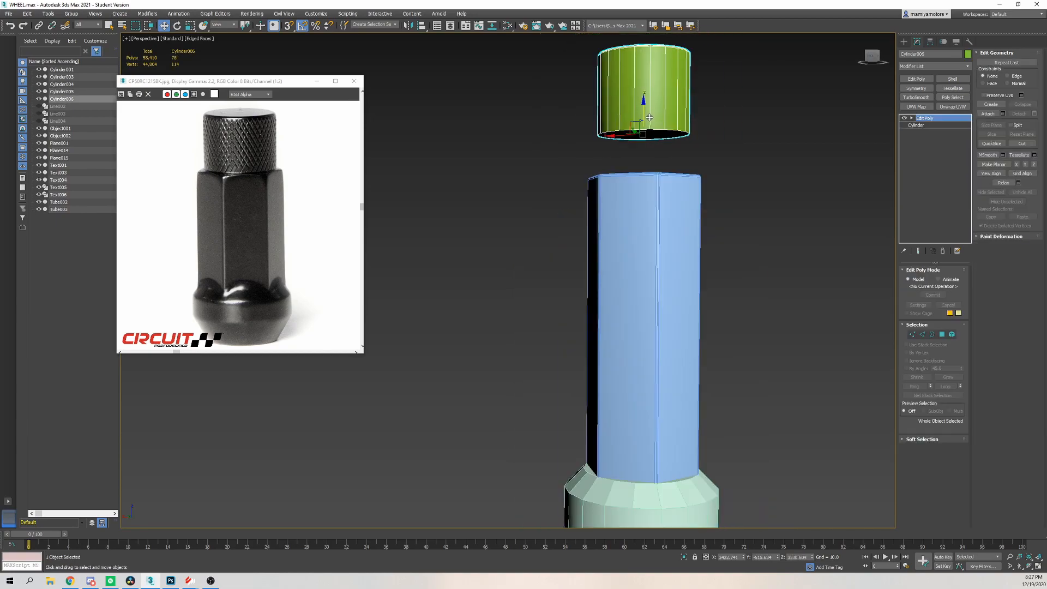
drag(644, 114, 645, 159)
scroll(645, 180, up, 4)
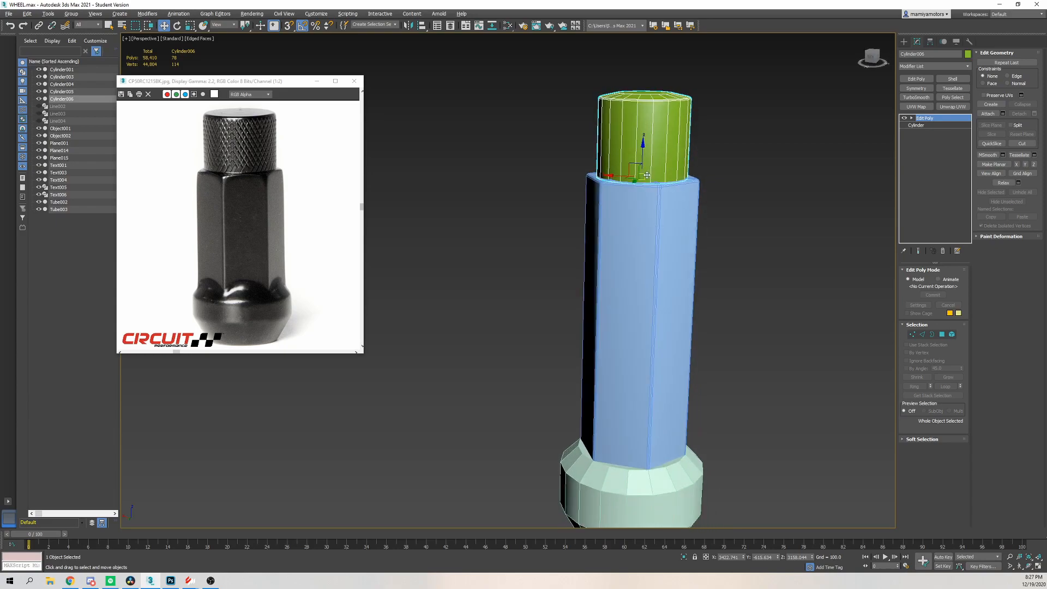
scroll(646, 179, up, 1)
alt+middle_drag(646, 179, 636, 162)
drag(637, 155, 639, 151)
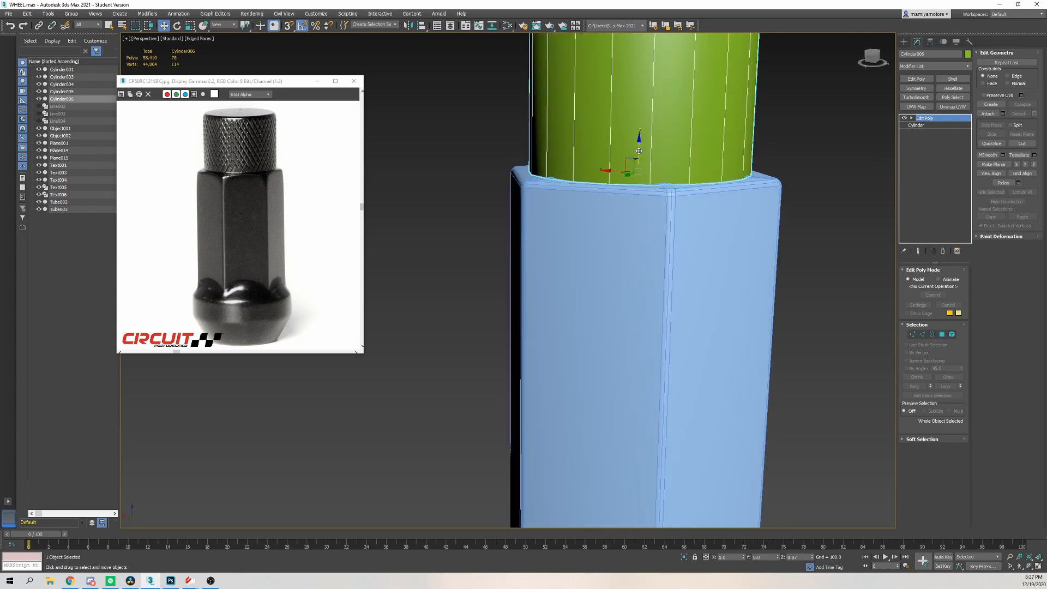
Scale the round cap up slightly, and check its proportions with the edge display off
alt+middle_drag(644, 150, 644, 180)
key(e)
key(r)
drag(633, 139, 633, 133)
key(w)
alt+middle_drag(632, 134, 680, 231)
click(743, 142)
key(F4)
scroll(745, 147, down, 5)
scroll(687, 189, up, 5)
scroll(690, 214, down, 2)
scroll(646, 316, up, 3)
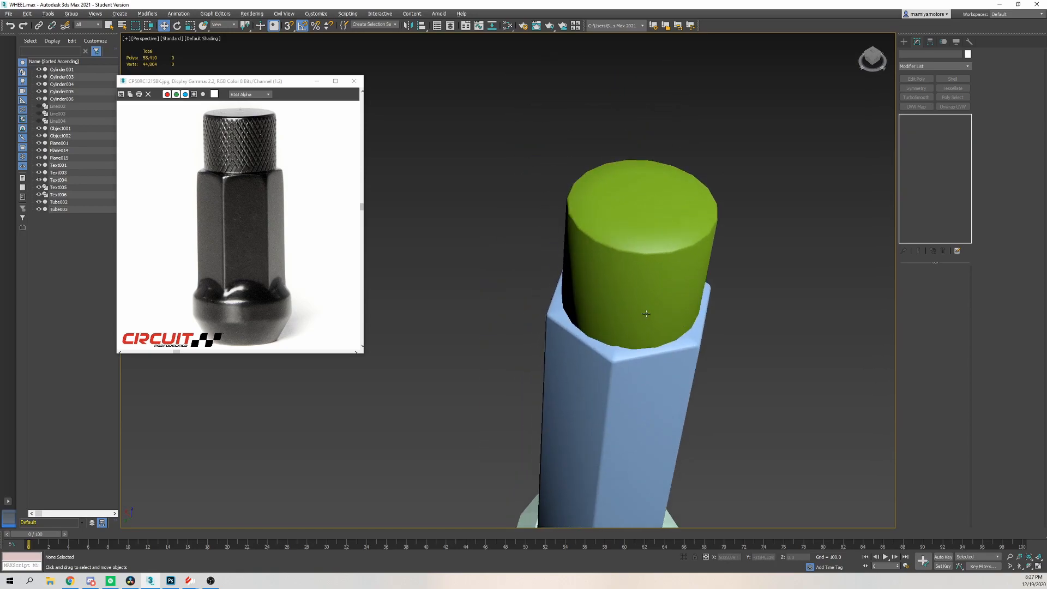
Select the cap's flat top face and scale it up to narrow the sloped ring around it
click(654, 306)
scroll(656, 304, down, 3)
alt+middle_drag(641, 291, 615, 225)
scroll(615, 225, down, 2)
key(4)
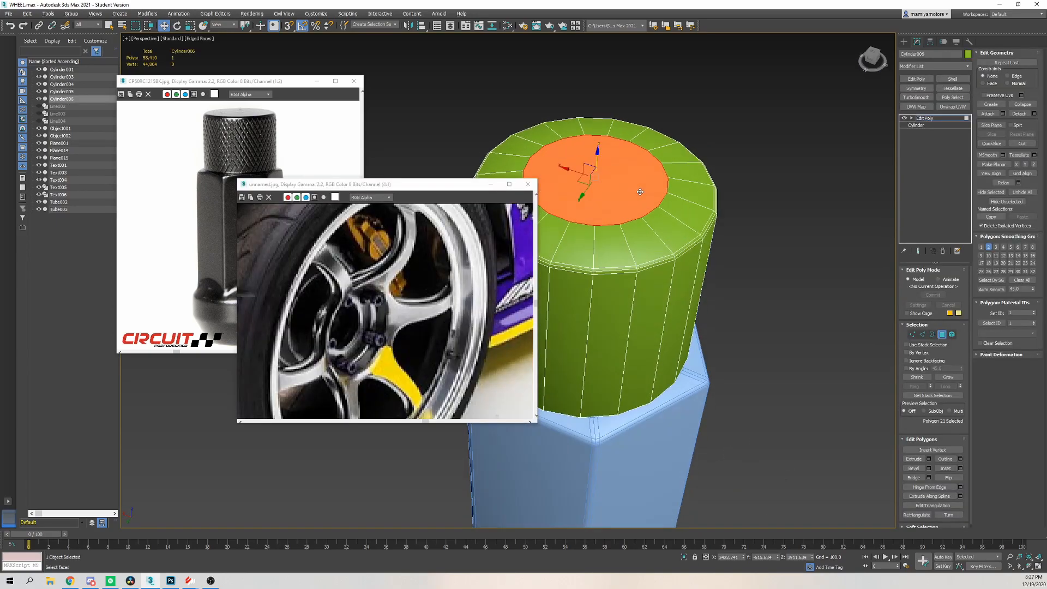
key(r)
drag(600, 181, 602, 164)
key(w)
alt+middle_drag(692, 213, 730, 193)
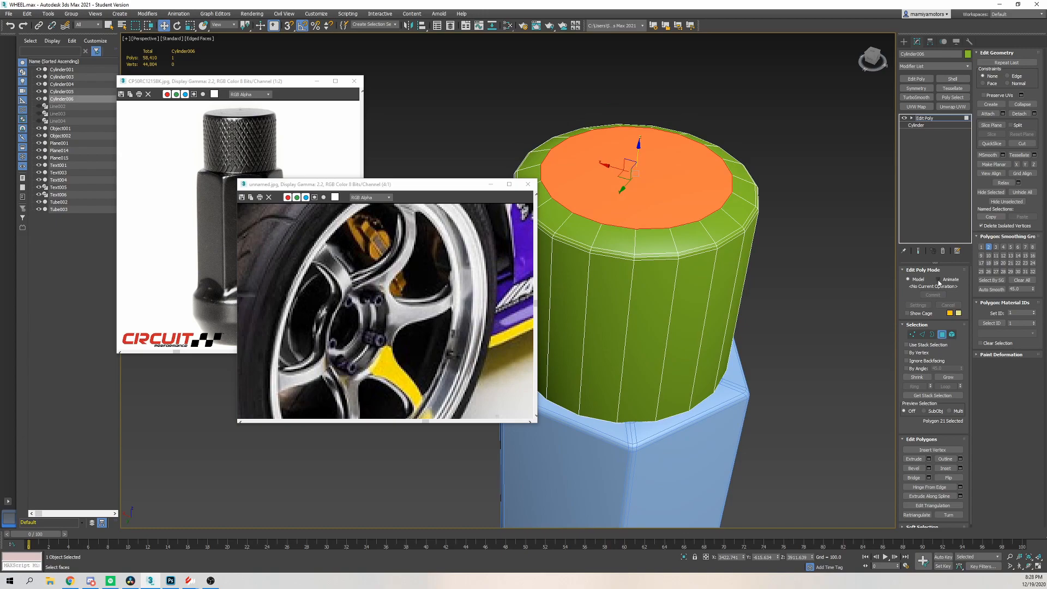
Extrude the cap's top face downward into the cylinder to form a deep round recess
click(929, 459)
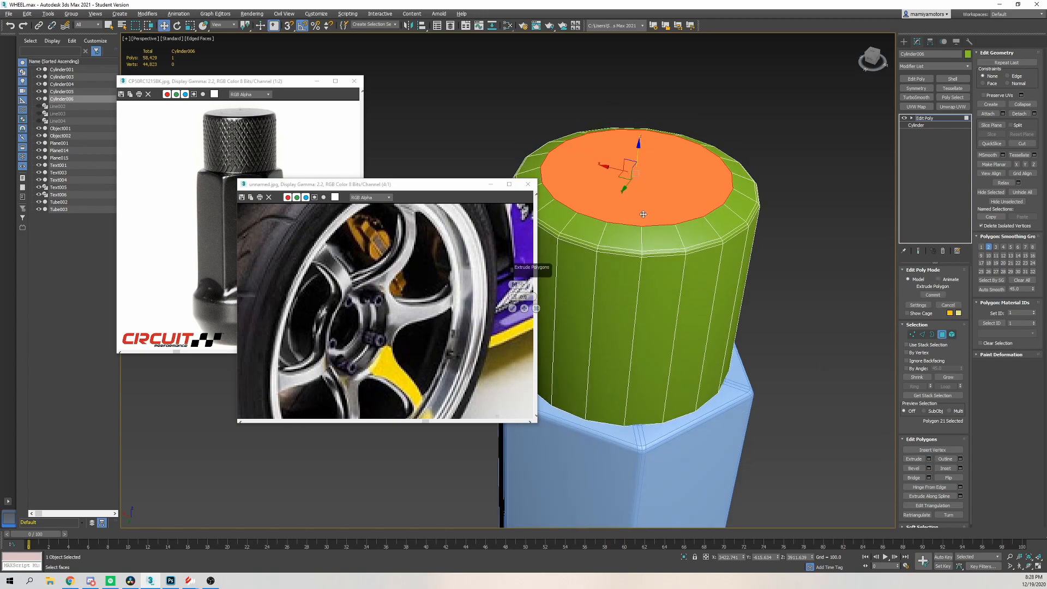
drag(514, 298, 547, 98)
click(514, 310)
middle_drag(602, 233, 639, 239)
Convert the cap to Editable Poly and chamfer the recess's upper rim edges by about 22
key(2)
double_click(581, 186)
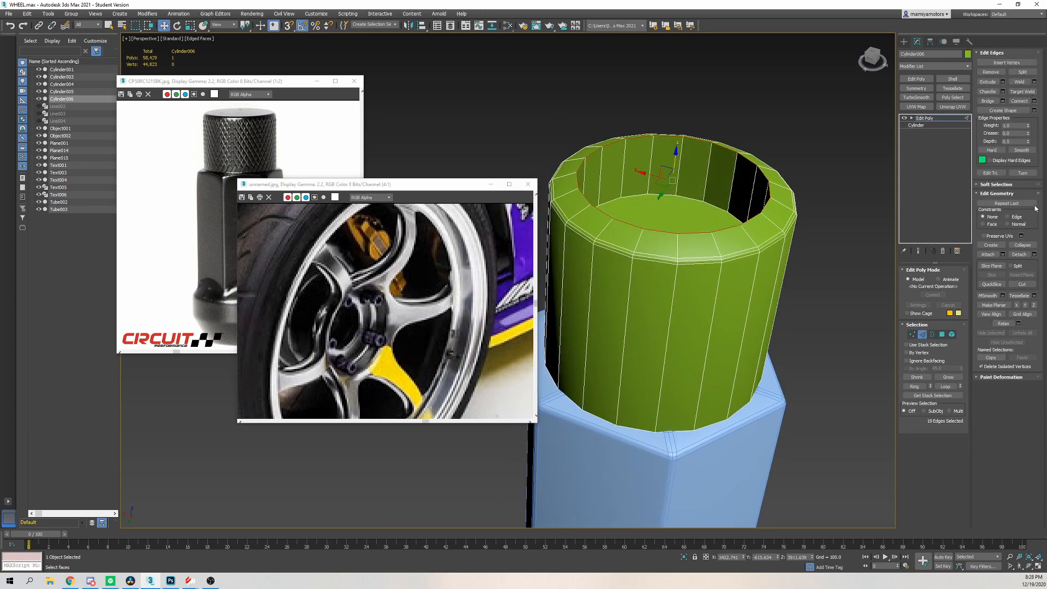
click(1004, 185)
click(1004, 185)
right_click(646, 209)
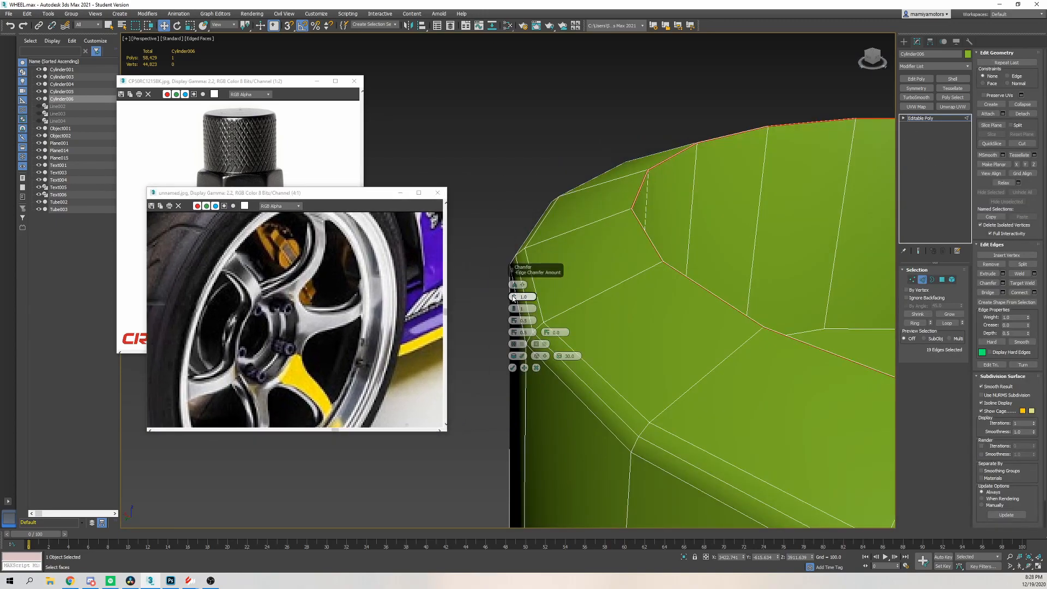
drag(514, 298, 554, 199)
alt+middle_drag(572, 222, 665, 262)
drag(513, 326, 521, 345)
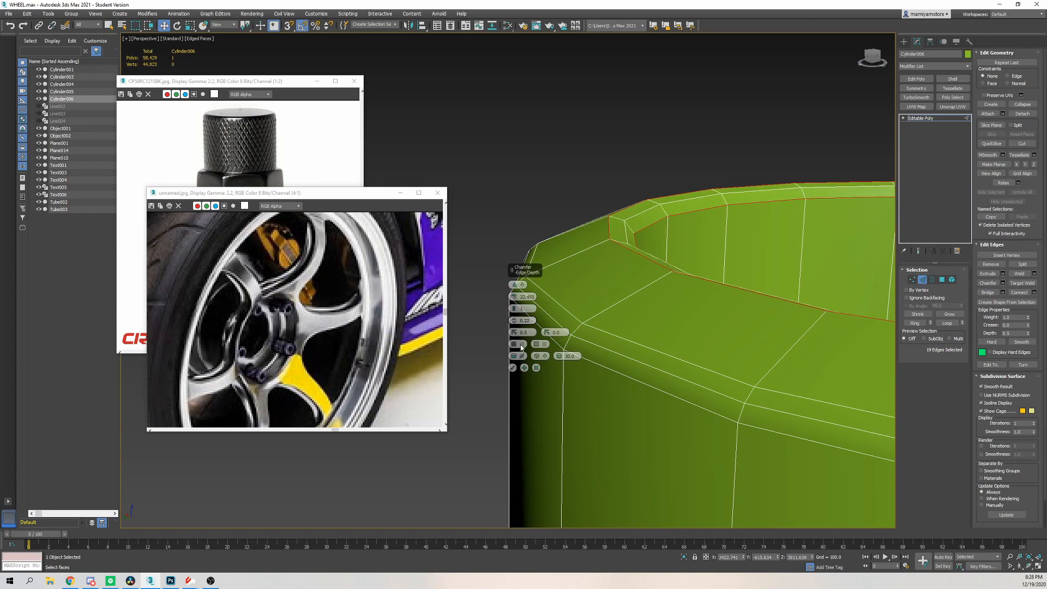
click(513, 368)
Compare the hollow cap, with edge display off, against the wheel photo and the extended lug nuts image results in the browser
scroll(704, 361, down, 5)
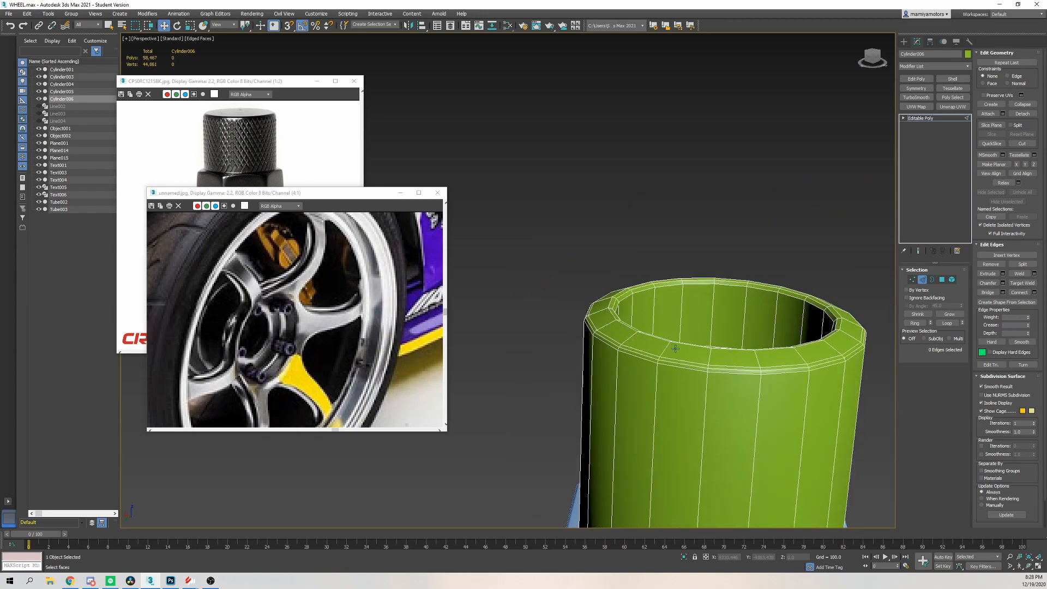
key(F4)
scroll(704, 361, down, 10)
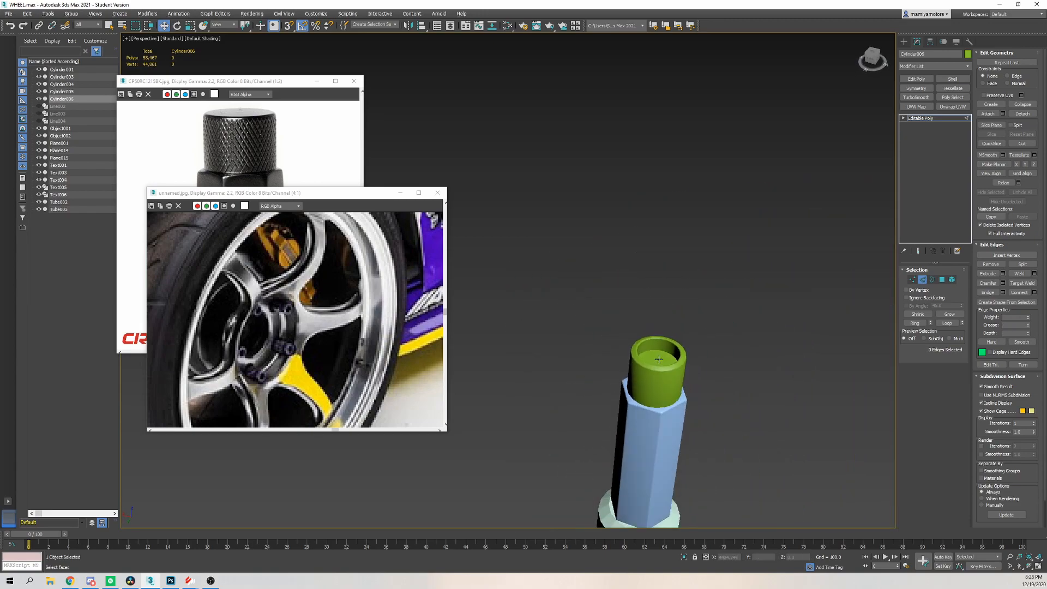
scroll(325, 341, down, 1)
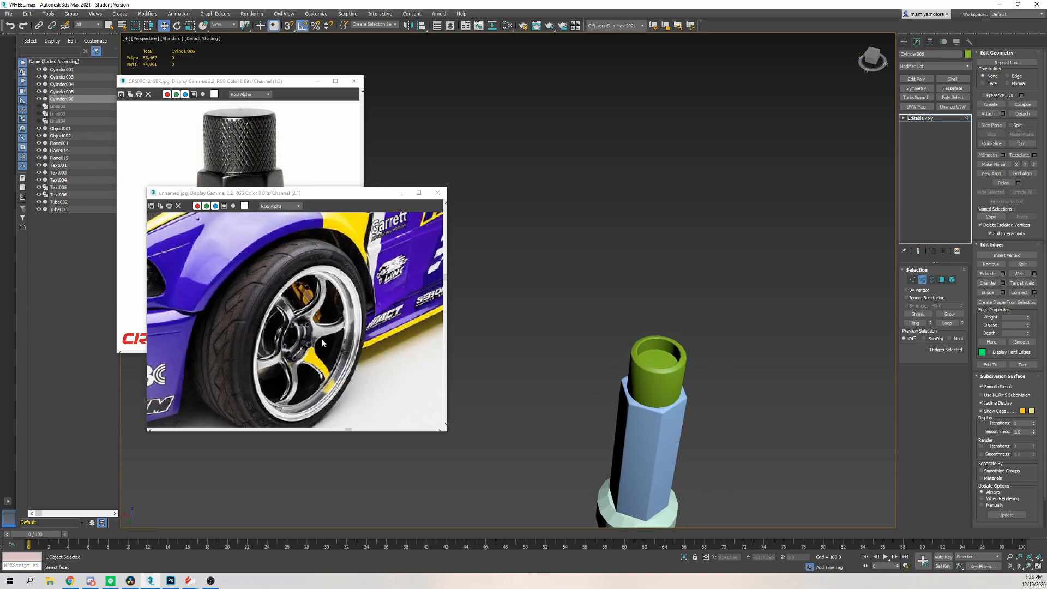
scroll(697, 373, down, 3)
scroll(292, 350, up, 1)
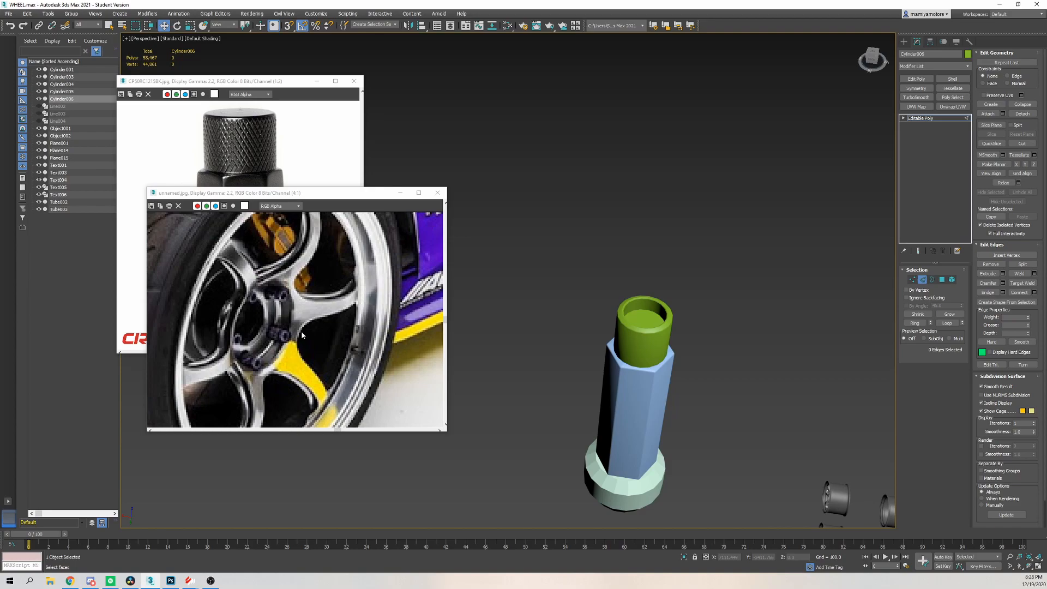
scroll(324, 338, down, 1)
click(69, 581)
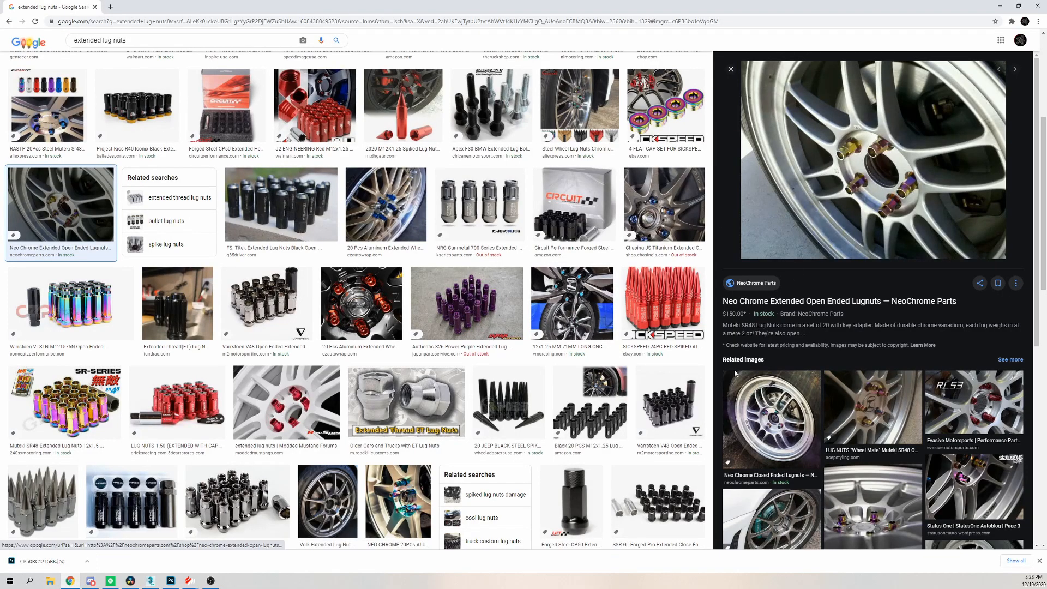
click(151, 581)
alt+middle_drag(649, 297, 683, 315)
Back in 3ds Max, select all polygons of the lug nut's base, clear their smoothing groups and assign smoothing group 2
click(934, 118)
scroll(660, 339, up, 5)
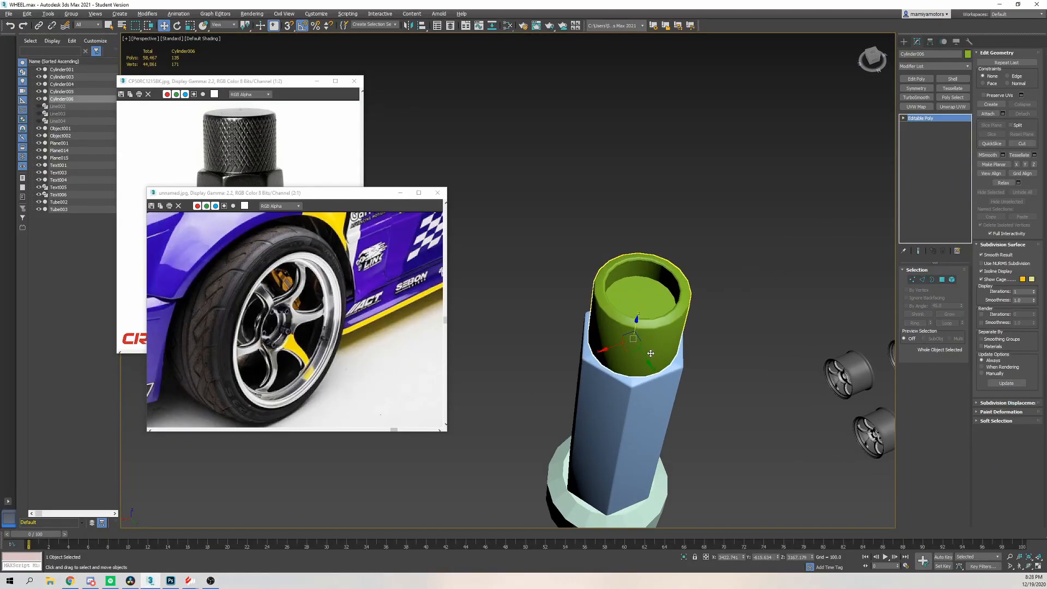
scroll(708, 172, down, 5)
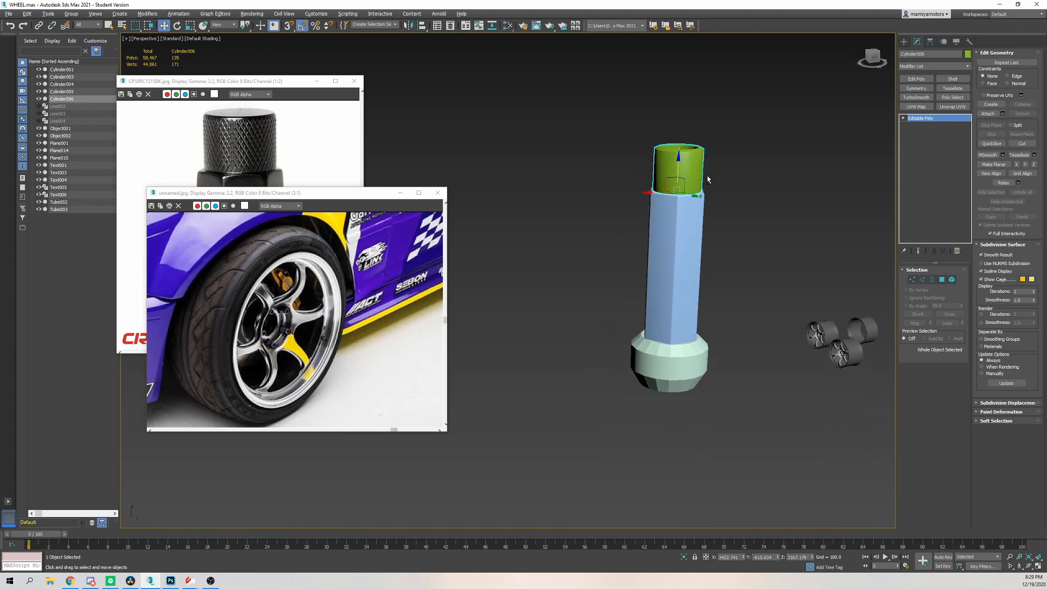
click(661, 366)
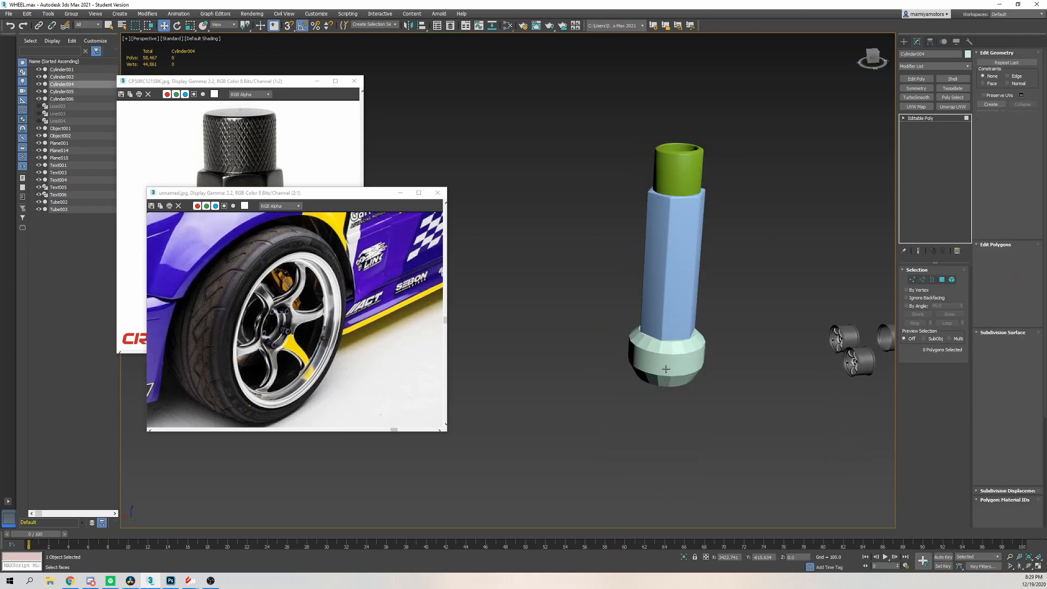
key(4)
key(ctrl+a)
scroll(1024, 437, down, 3)
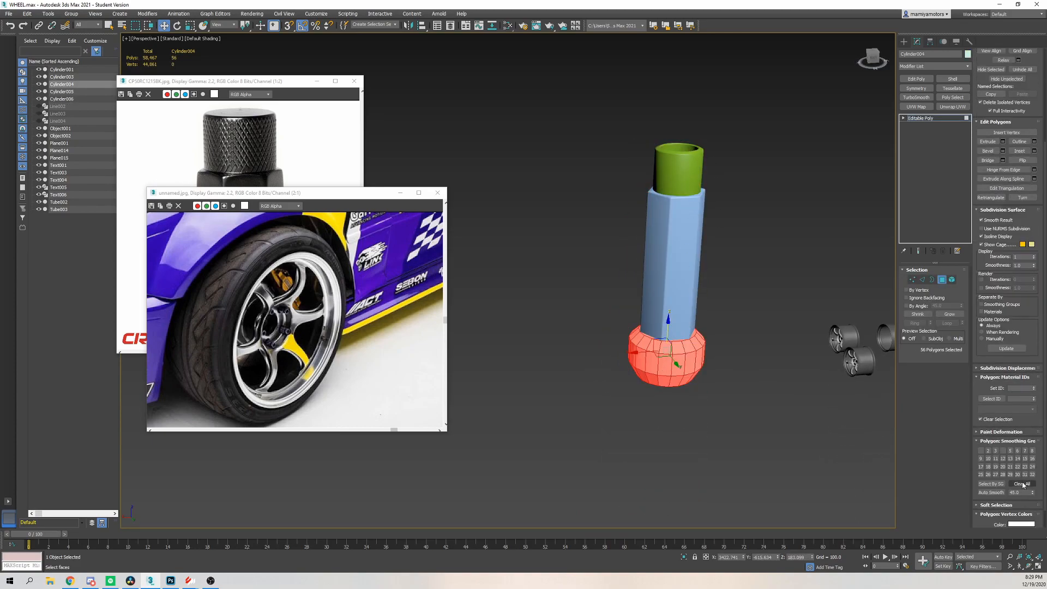
click(731, 360)
alt+middle_drag(731, 360, 725, 367)
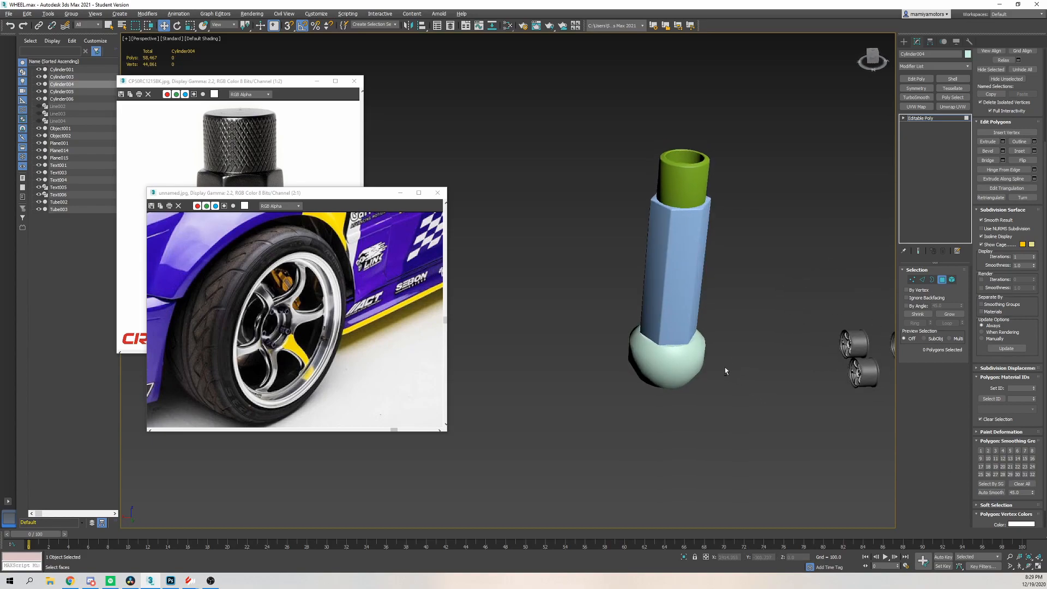
Take the ring of polygons on the base's lower bevel out of smoothing group 2 and give it a separate smoothing group
key(F4)
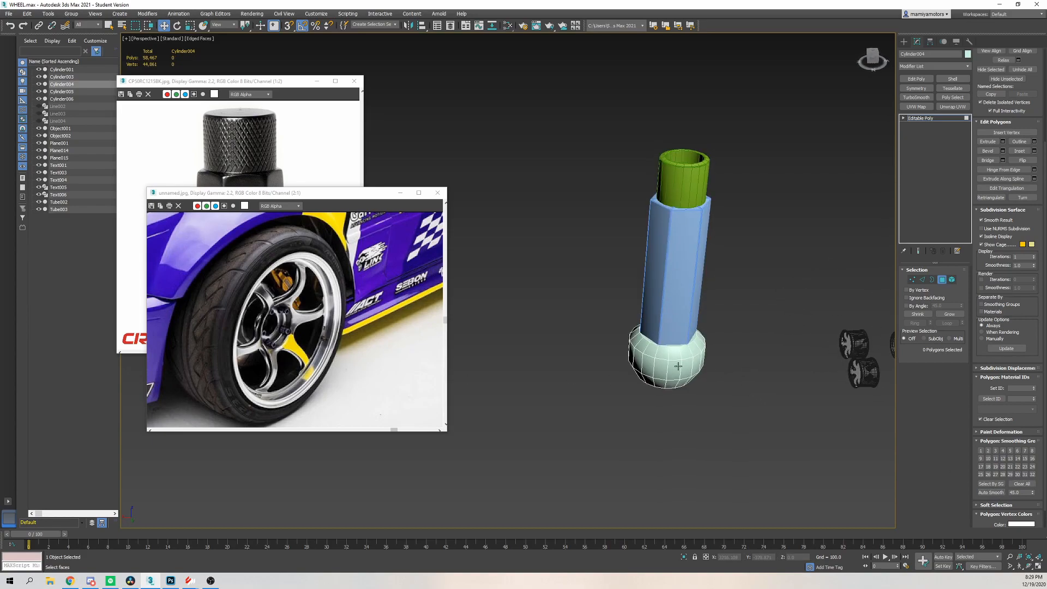
scroll(682, 355, up, 5)
drag(509, 378, 776, 385)
mouse_move(776, 384)
alt+middle_down()
mouse_move(736, 383)
mouse_move(758, 384)
alt+middle_up()
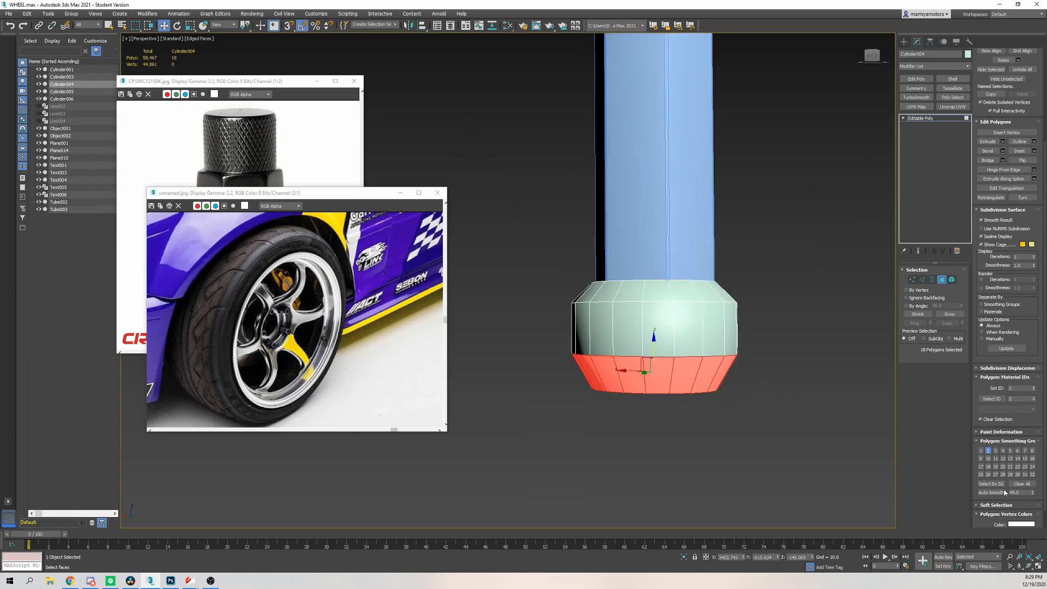
click(988, 451)
click(748, 398)
key(F4)
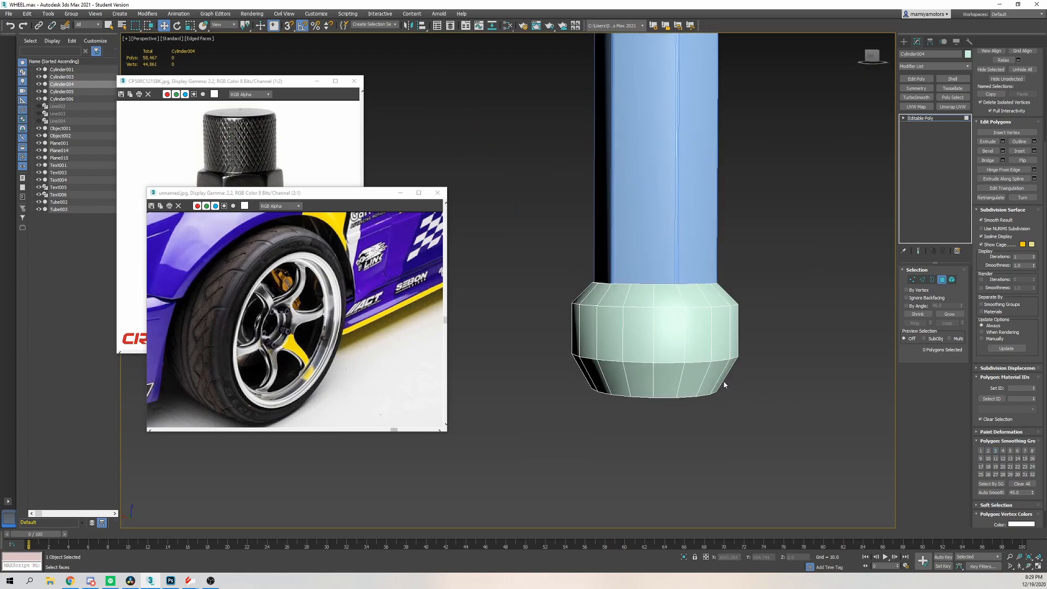
scroll(741, 397, down, 3)
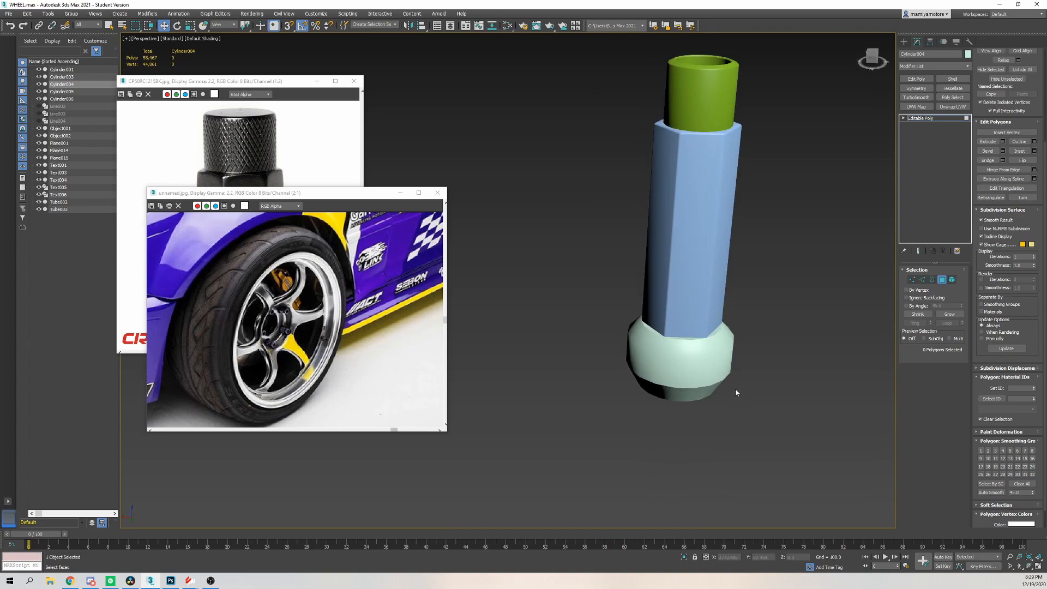
Select the sloped polygon ring on top of the base and assign it smoothing group 3 instead of group 2
scroll(737, 392, up, 4)
key(F4)
click(650, 328)
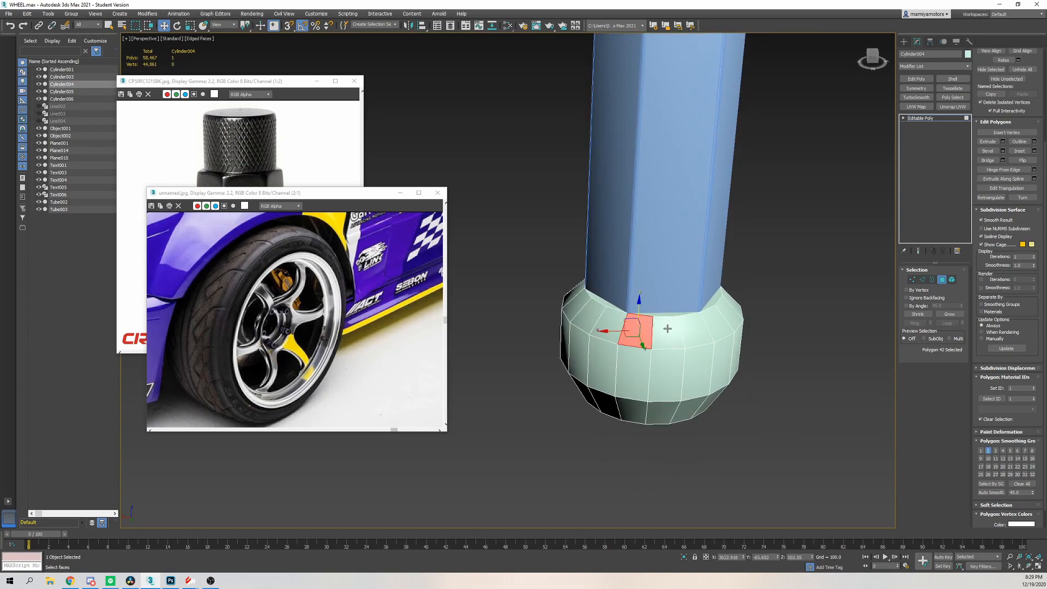
shift+click(680, 331)
click(989, 451)
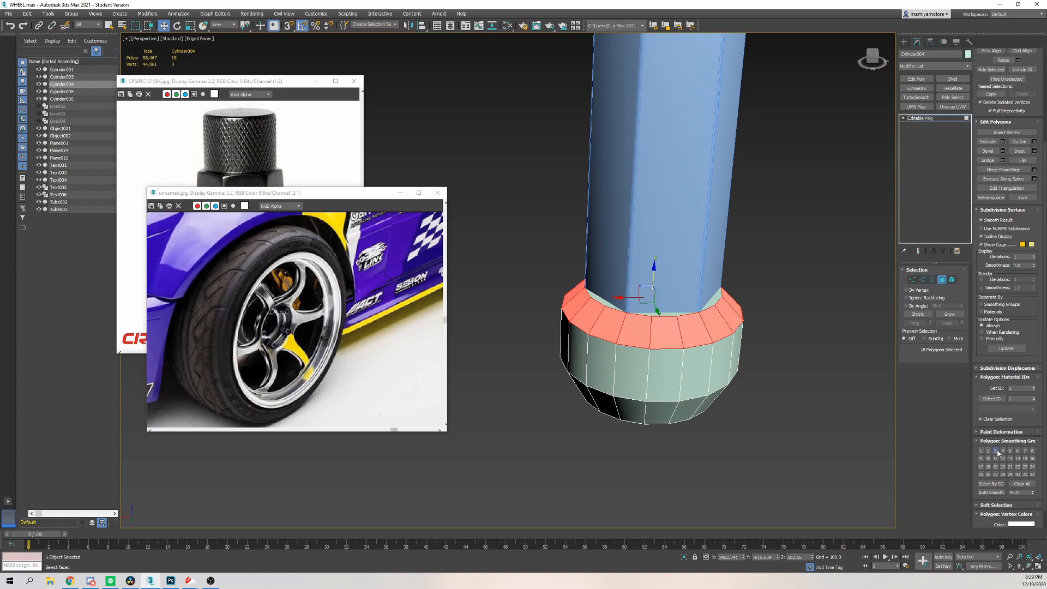
click(791, 358)
key(F4)
scroll(785, 356, down, 3)
alt+middle_drag(781, 356, 644, 352)
click(911, 118)
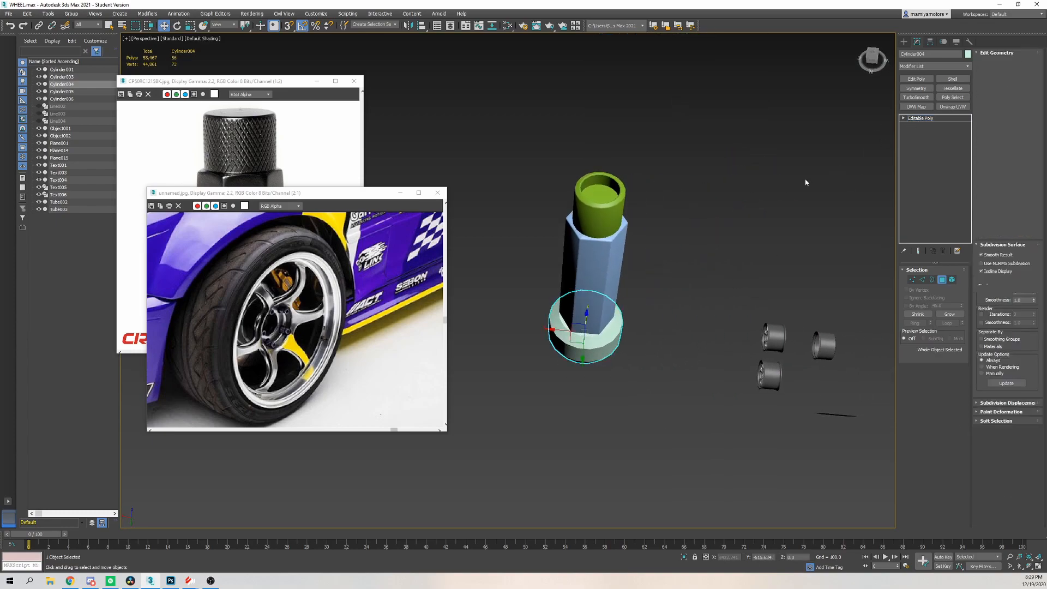
Chamfer the two edge loops above and below the base's vertical band by about 15.9
scroll(595, 344, up, 4)
key(F4)
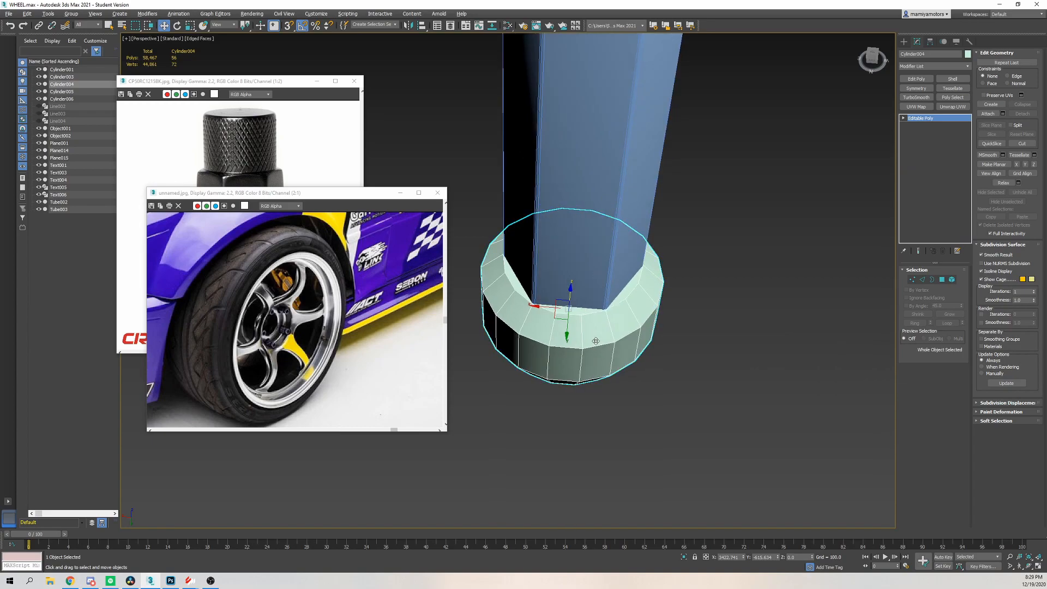
key(2)
double_click(564, 349)
alt+middle_drag(566, 350, 576, 380)
ctrl+double_click(577, 379)
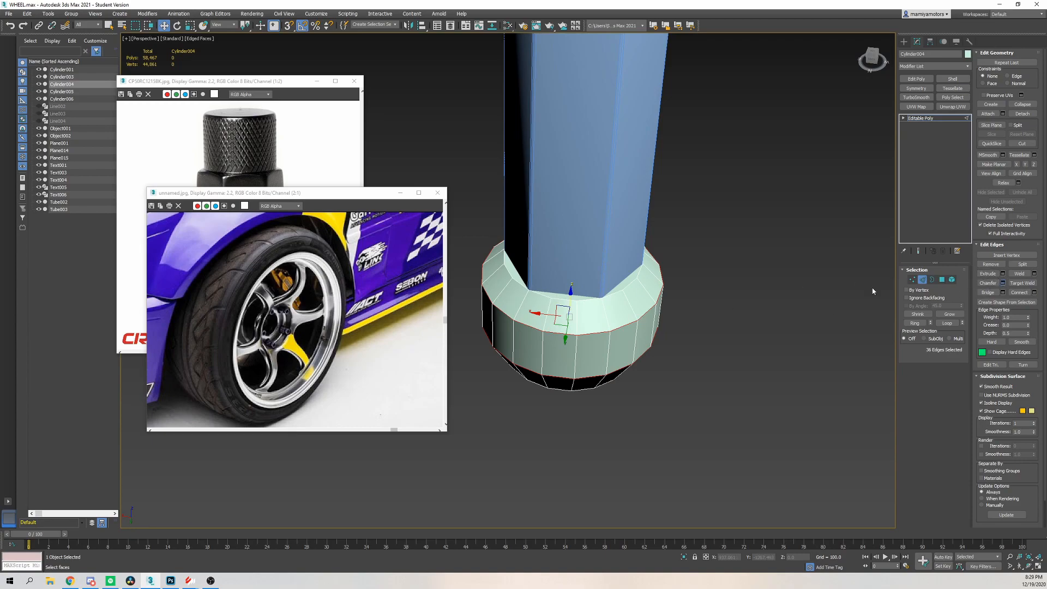
click(1002, 283)
scroll(676, 302, up, 6)
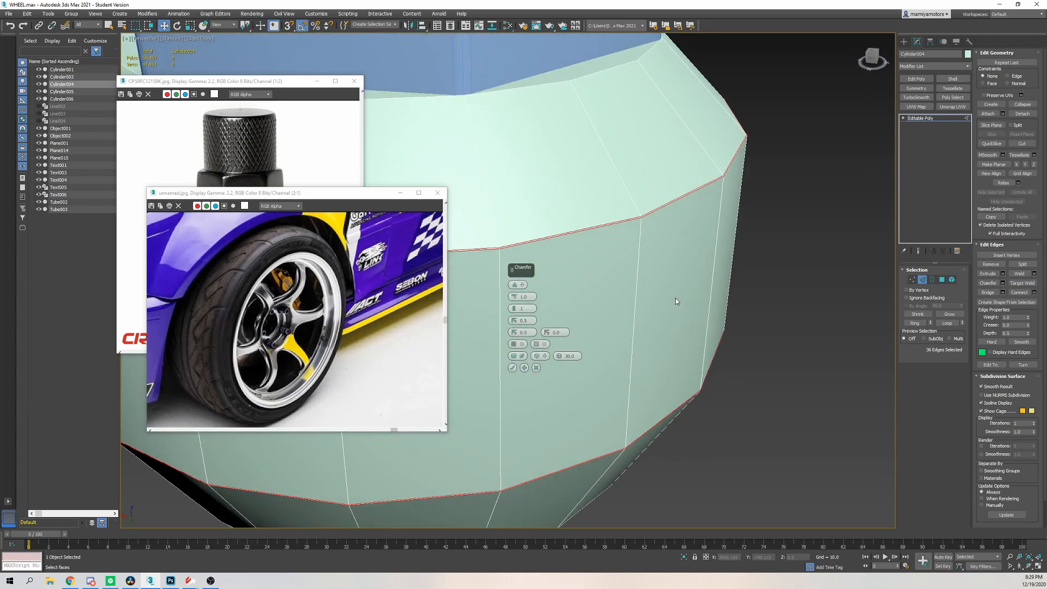
drag(513, 299, 505, 234)
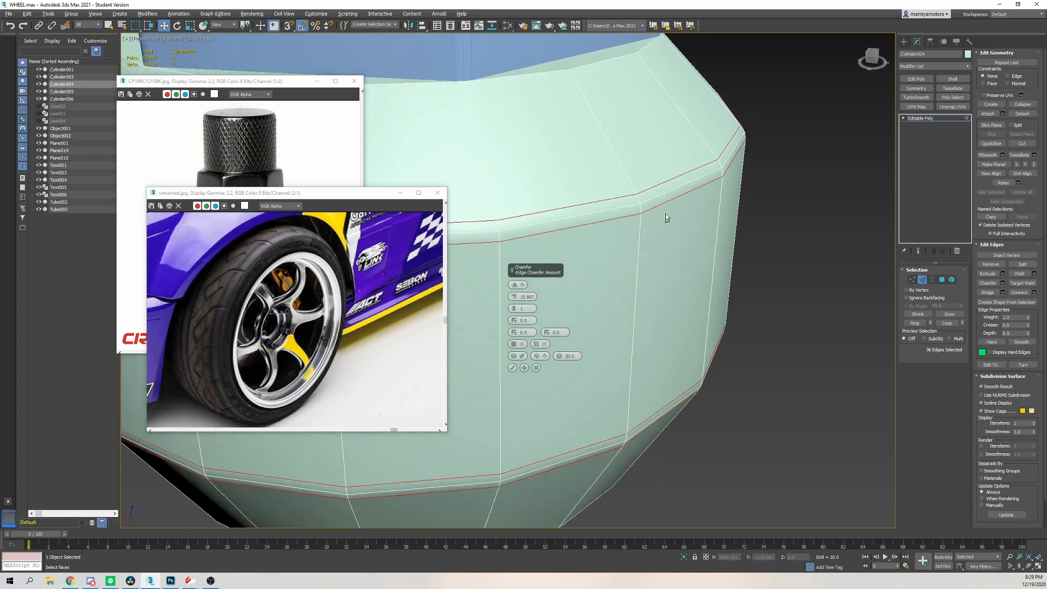
alt+middle_drag(666, 218, 669, 205)
click(512, 368)
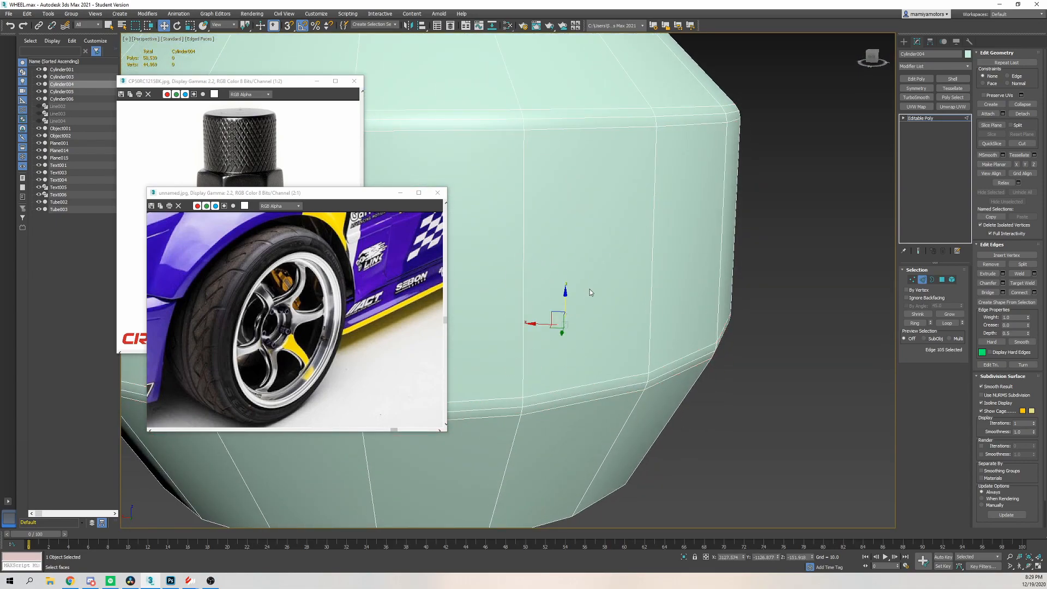
scroll(600, 297, down, 6)
middle_drag(618, 304, 632, 311)
click(922, 118)
key(F4)
scroll(695, 279, down, 5)
Attach the hexagonal body and the round base to the hollow cap as a single lug nut object
click(631, 275)
scroll(671, 267, up, 2)
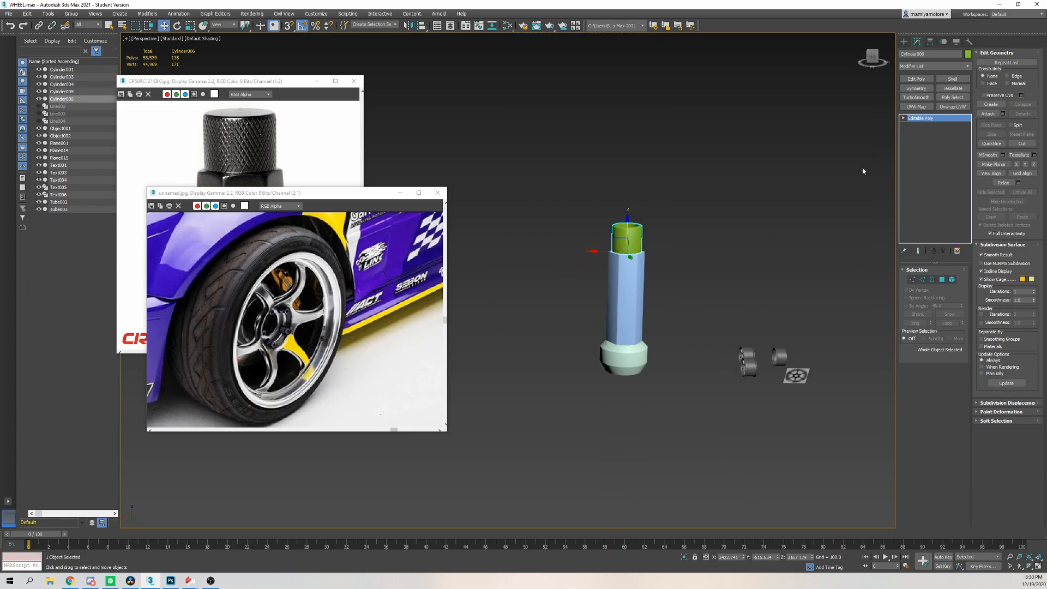
click(618, 293)
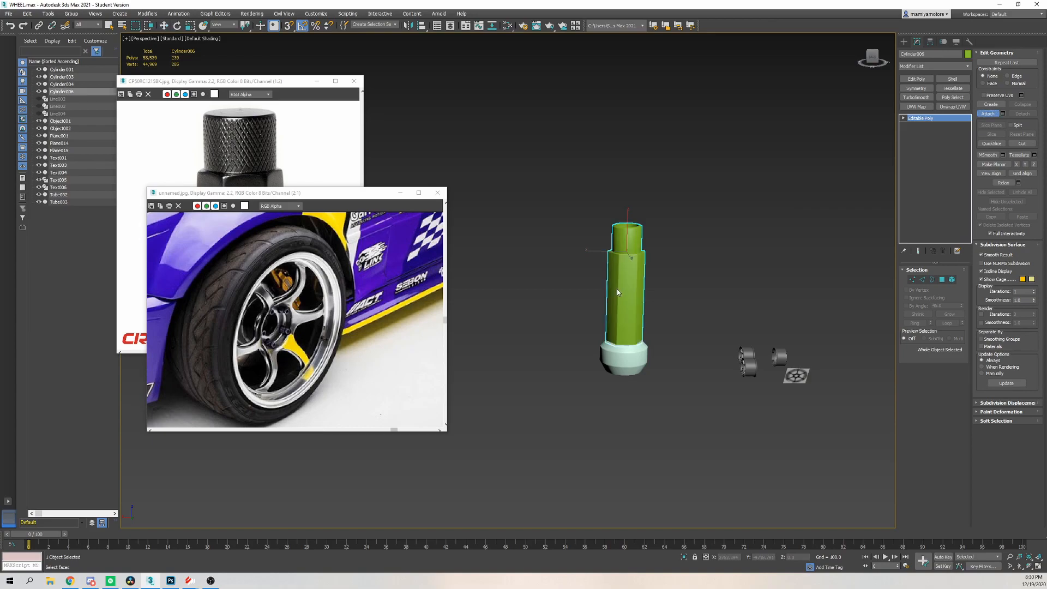
click(637, 361)
right_click(798, 209)
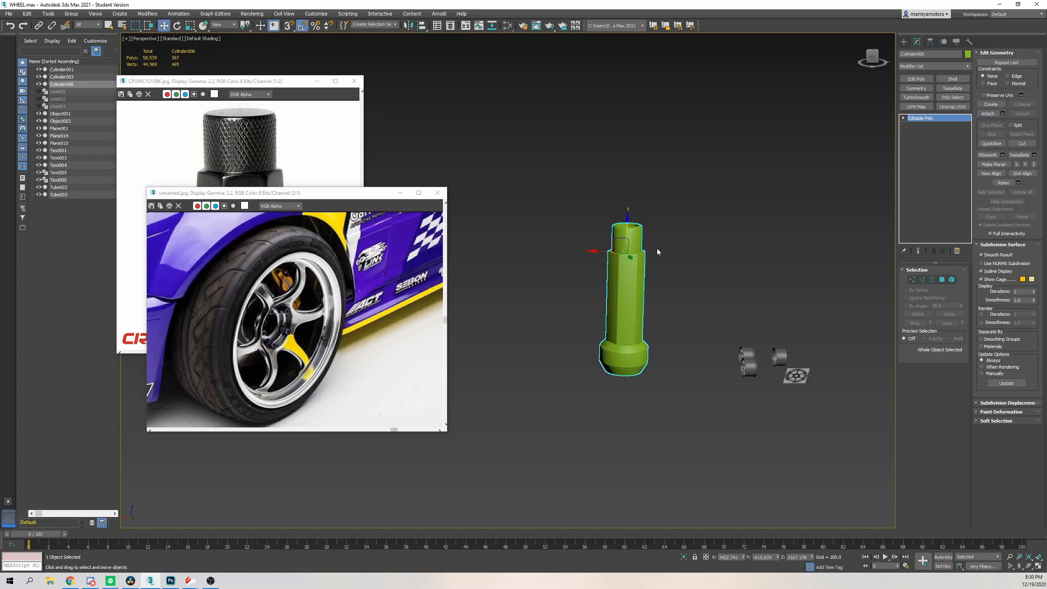
alt+middle_drag(662, 251, 668, 254)
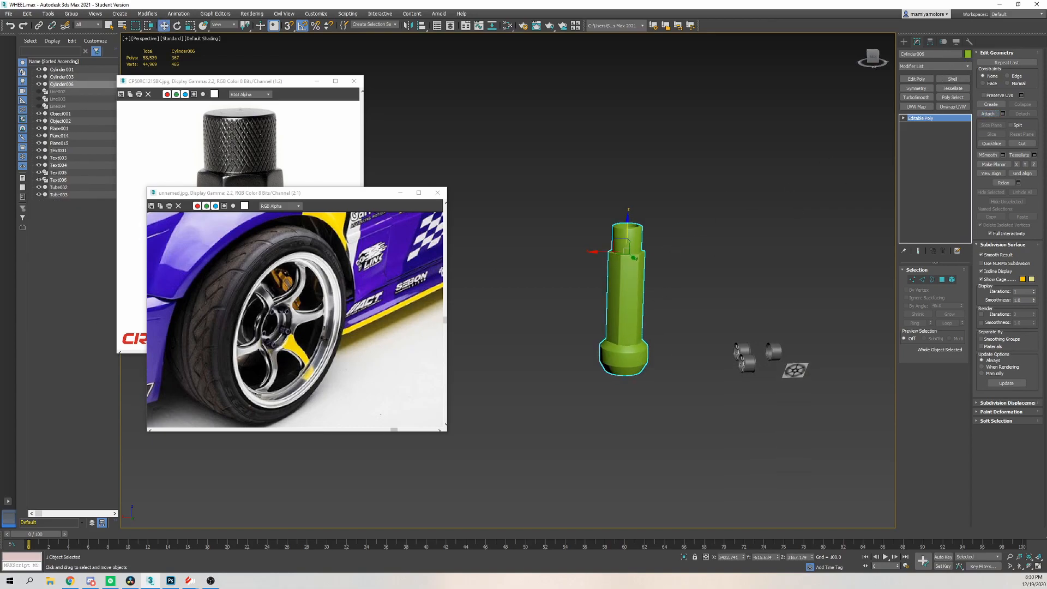
Recolour the combined lug nut purple and scale it down uniformly
key(r)
drag(628, 244, 624, 381)
key(w)
alt+middle_drag(644, 330, 664, 375)
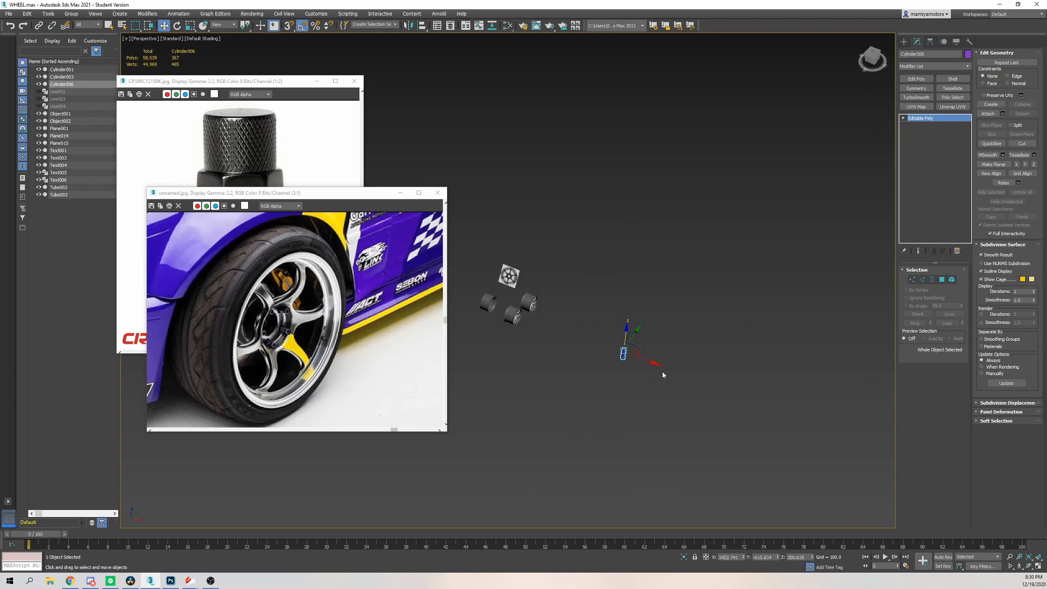
Move the lug nut across the scene to the finished spoked wheel beside the reference image plane
scroll(536, 319, up, 7)
alt+middle_drag(509, 311, 525, 303)
middle_drag(525, 303, 689, 291)
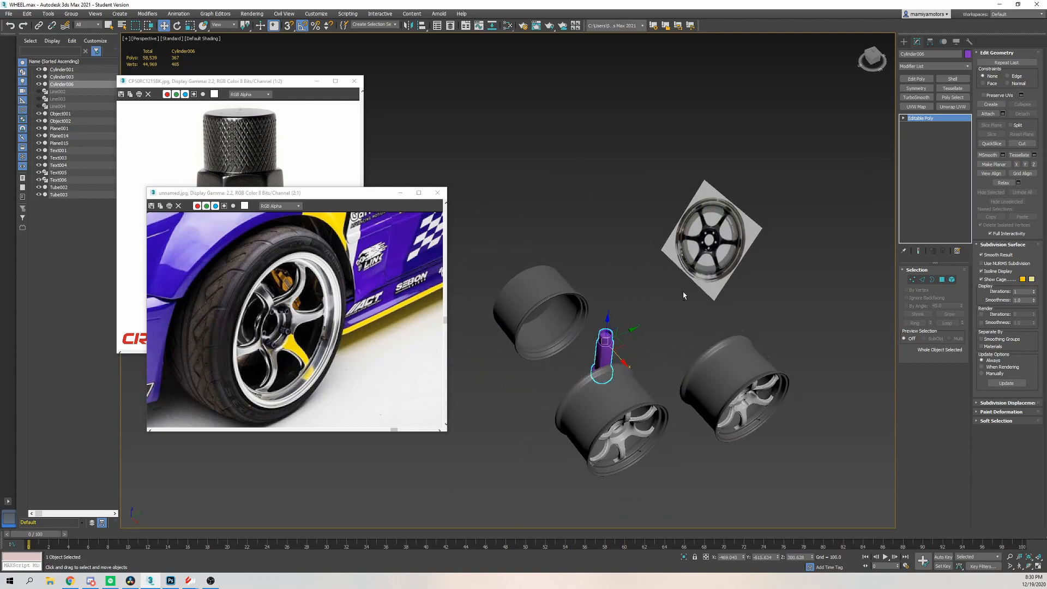
drag(623, 331, 748, 364)
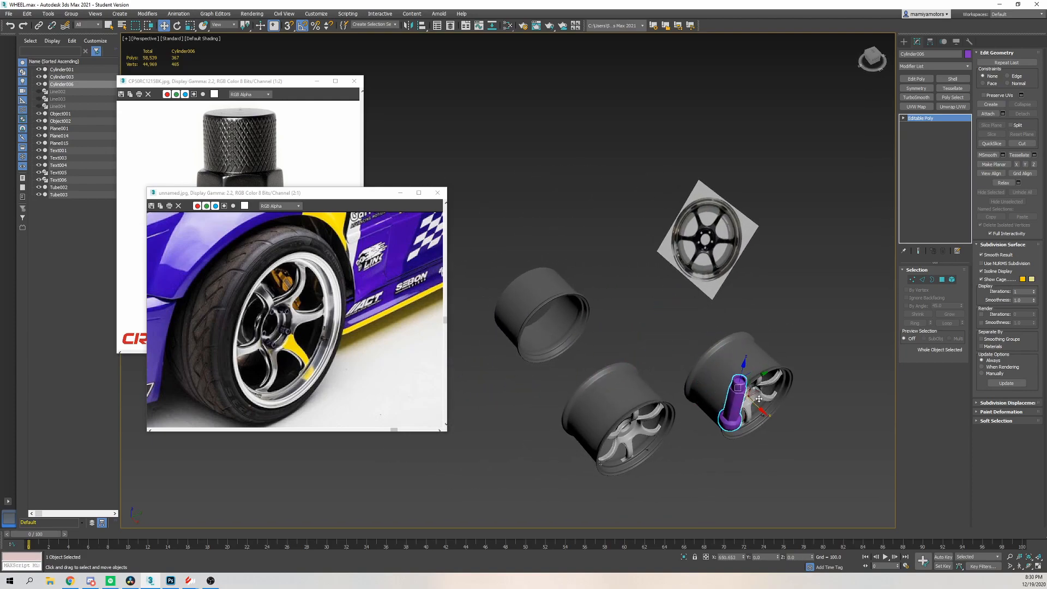
middle_drag(749, 364, 634, 311)
Scale the lug nut down further to suit the size of the wheel's lug holes
key(r)
drag(627, 322, 640, 438)
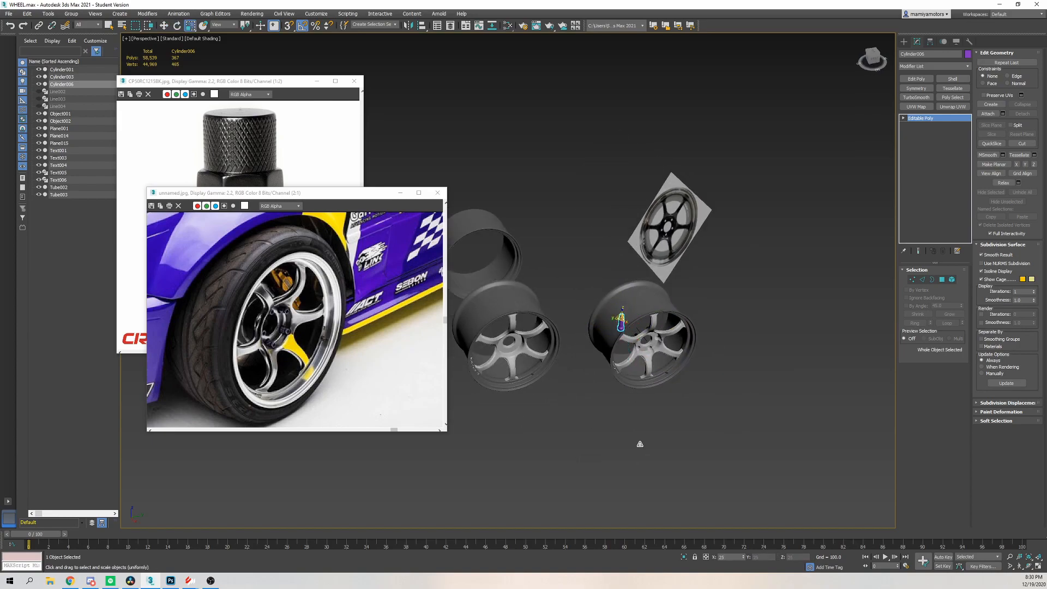
scroll(639, 339, up, 4)
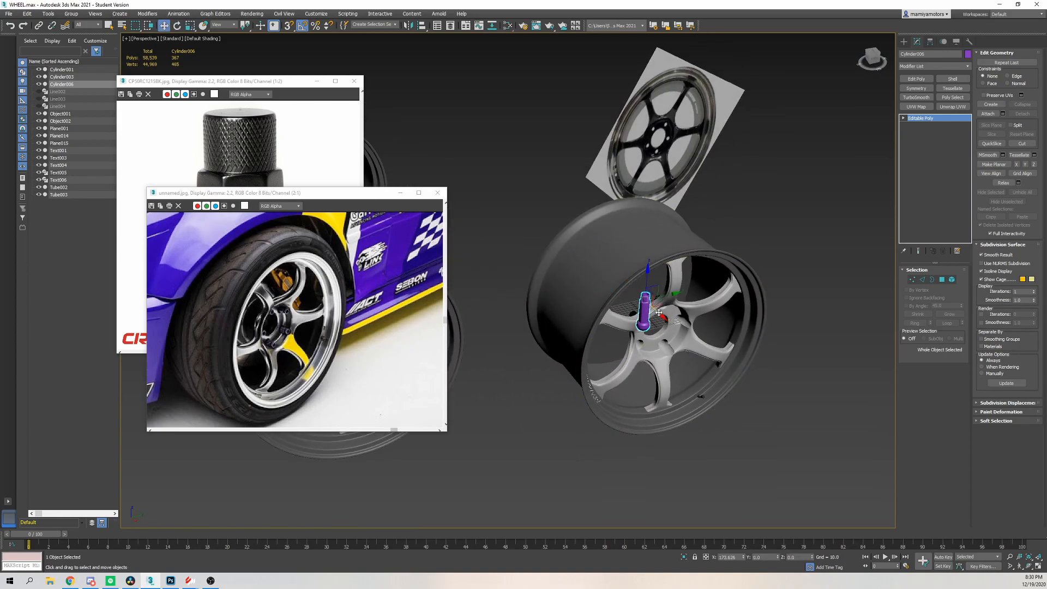
Position the small lug nut in front of the wheel's hub, next to the lug holes
scroll(644, 282, up, 2)
drag(655, 360, 659, 360)
key(ctrl+z)
click(647, 322)
alt+middle_drag(648, 320, 655, 287)
drag(655, 317, 653, 415)
alt+middle_drag(653, 415, 662, 402)
drag(663, 406, 741, 412)
alt+middle_drag(740, 411, 808, 430)
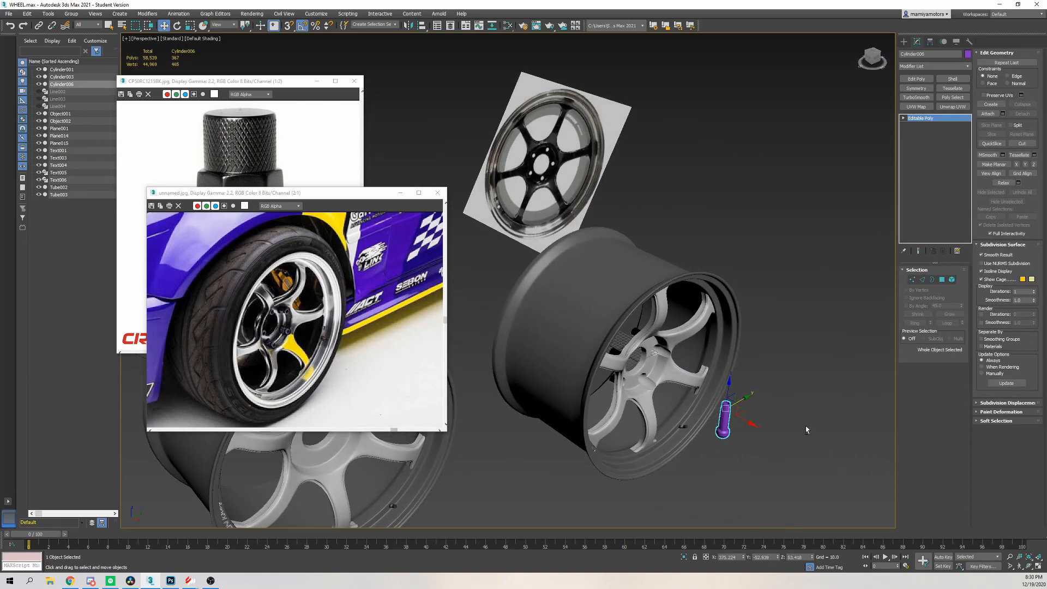
drag(748, 423, 654, 368)
scroll(654, 368, up, 6)
alt+middle_drag(640, 365, 570, 343)
middle_drag(570, 343, 595, 325)
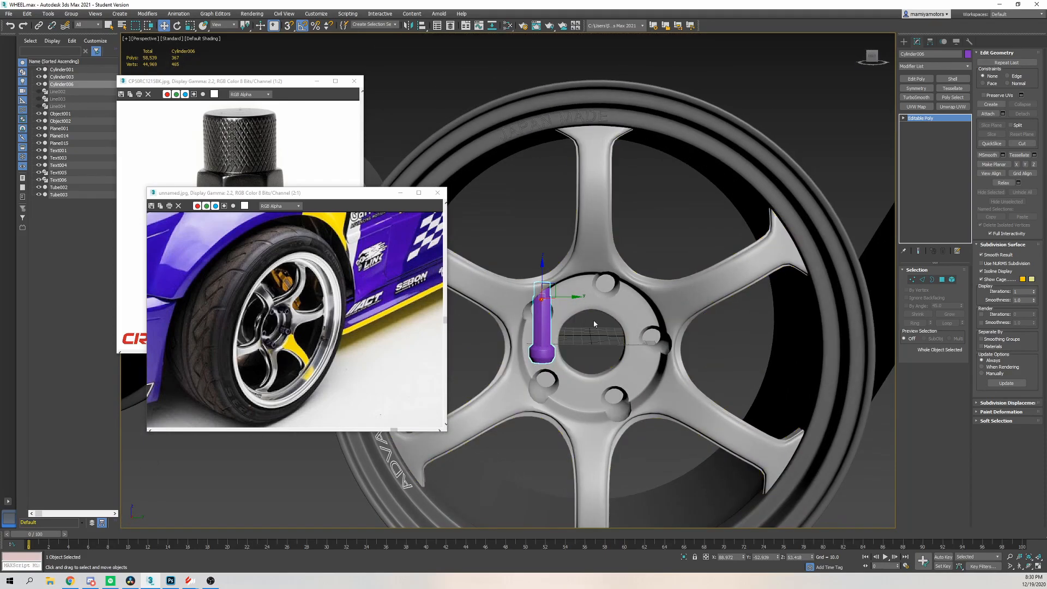
Adjust the angle snap setting and rotate the lug nut 90 degrees so its base faces the wheel hub
right_click(303, 28)
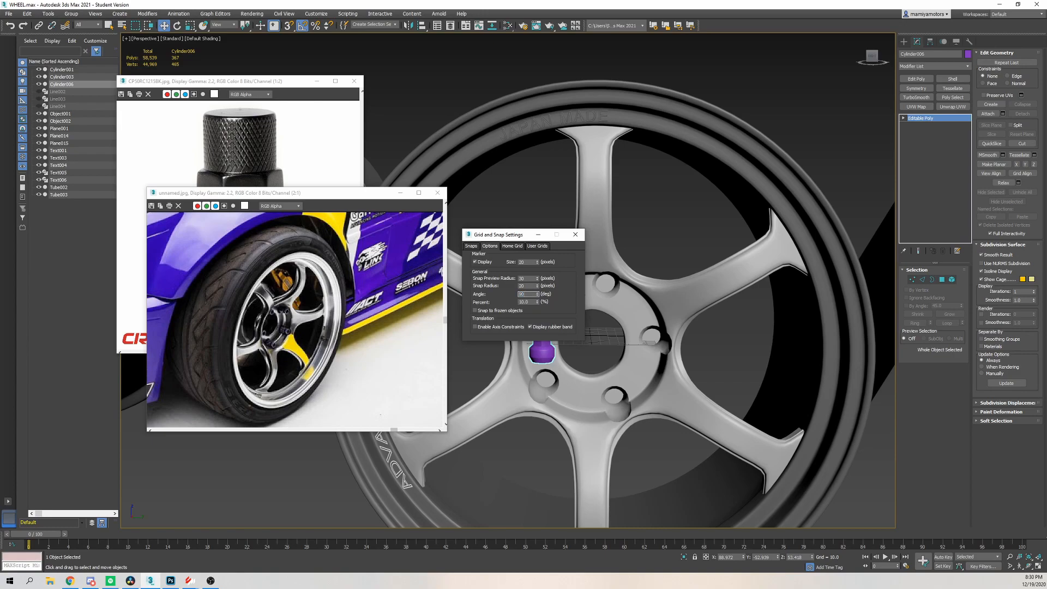
click(576, 235)
alt+middle_drag(579, 273, 538, 274)
key(e)
key(w)
Line the rotated lug nut up with a hub lug hole and move its base into the hole
drag(539, 275, 538, 291)
alt+middle_drag(538, 291, 486, 325)
scroll(508, 312, up, 2)
drag(486, 326, 426, 323)
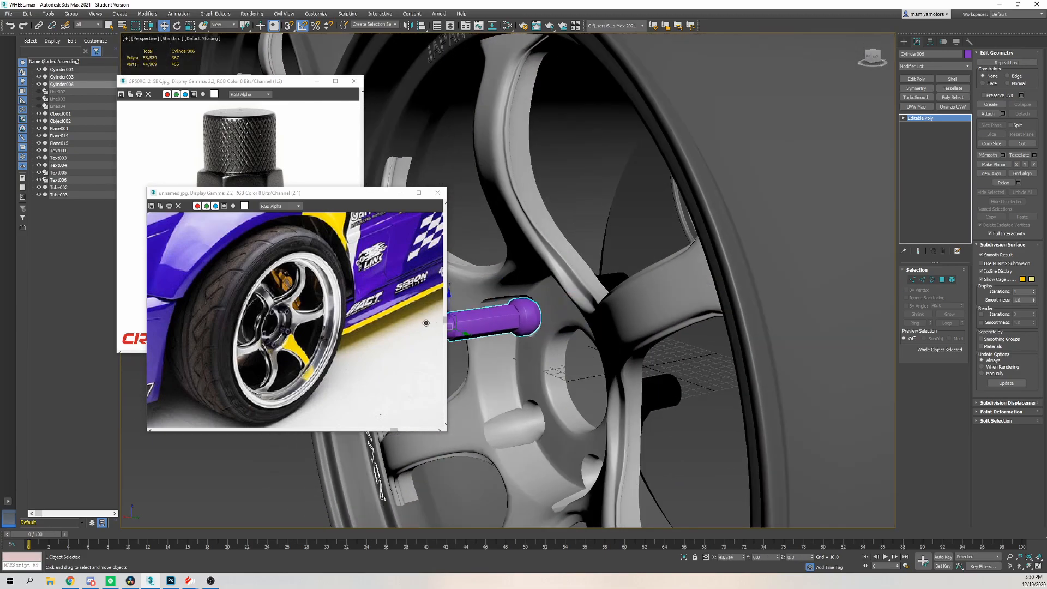
middle_drag(549, 328, 604, 303)
drag(580, 309, 575, 308)
alt+middle_drag(574, 309, 481, 309)
Shorten the lug nut by scaling it along its length and reseat it deeper in the lug hole
key(r)
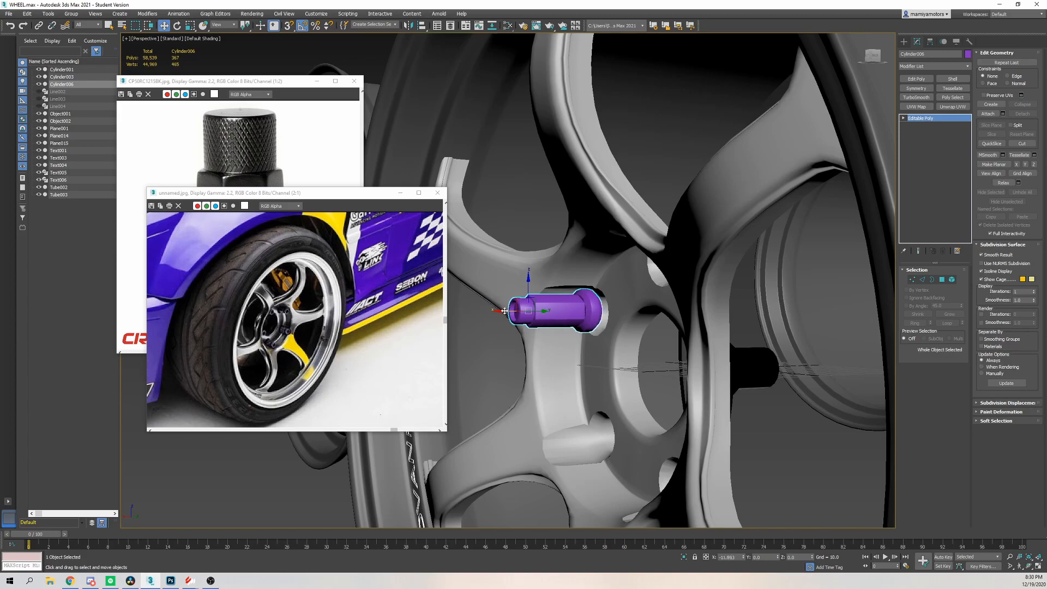
mouse_move(526, 311)
alt+middle_down()
mouse_move(629, 316)
mouse_move(510, 310)
alt+middle_up()
key(r)
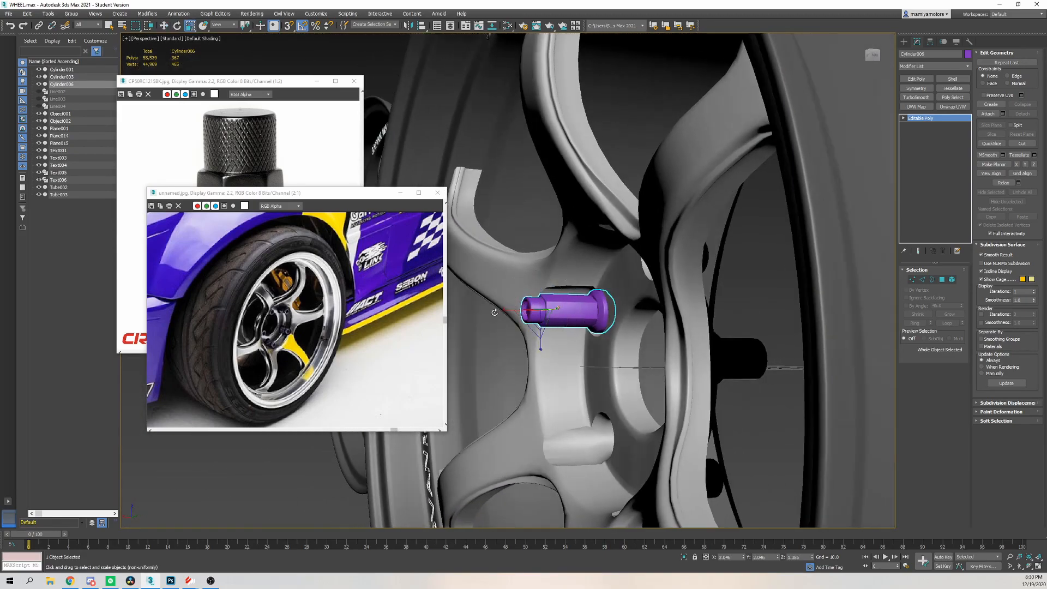
drag(509, 309, 518, 309)
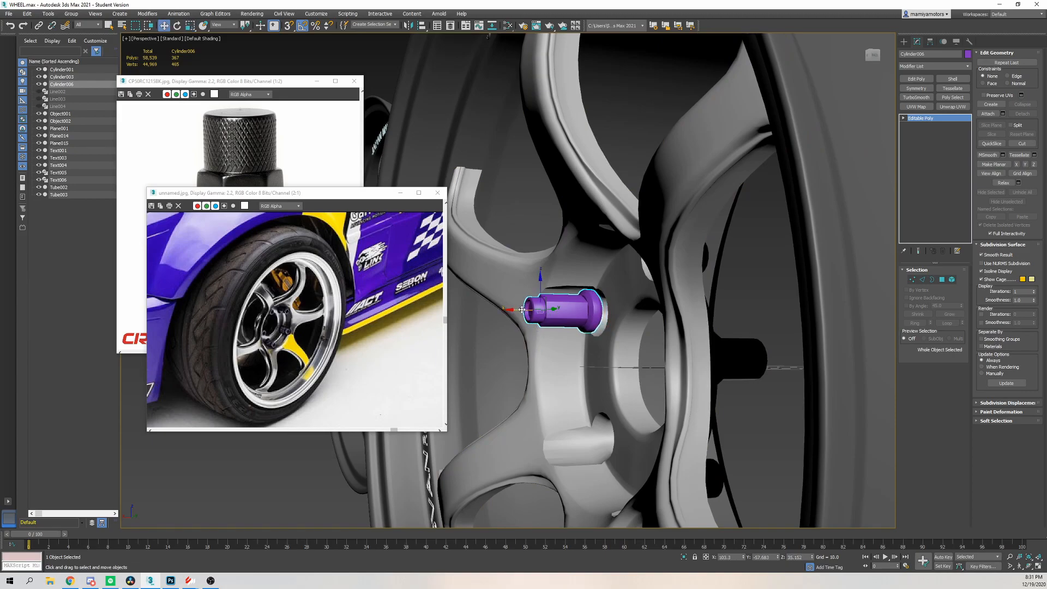
alt+middle_drag(536, 311, 524, 314)
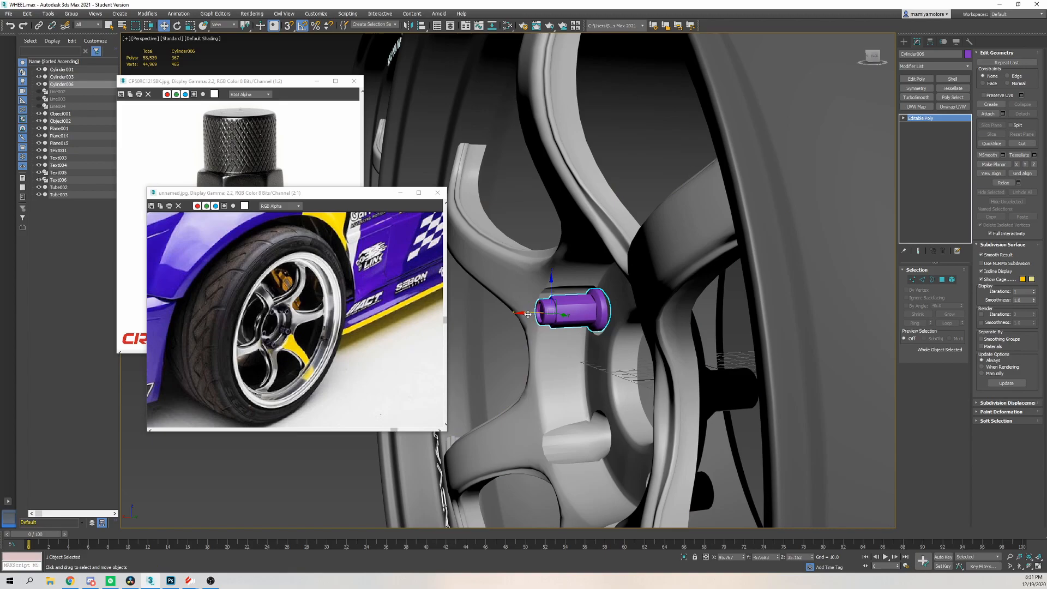
alt+middle_drag(532, 315, 531, 311)
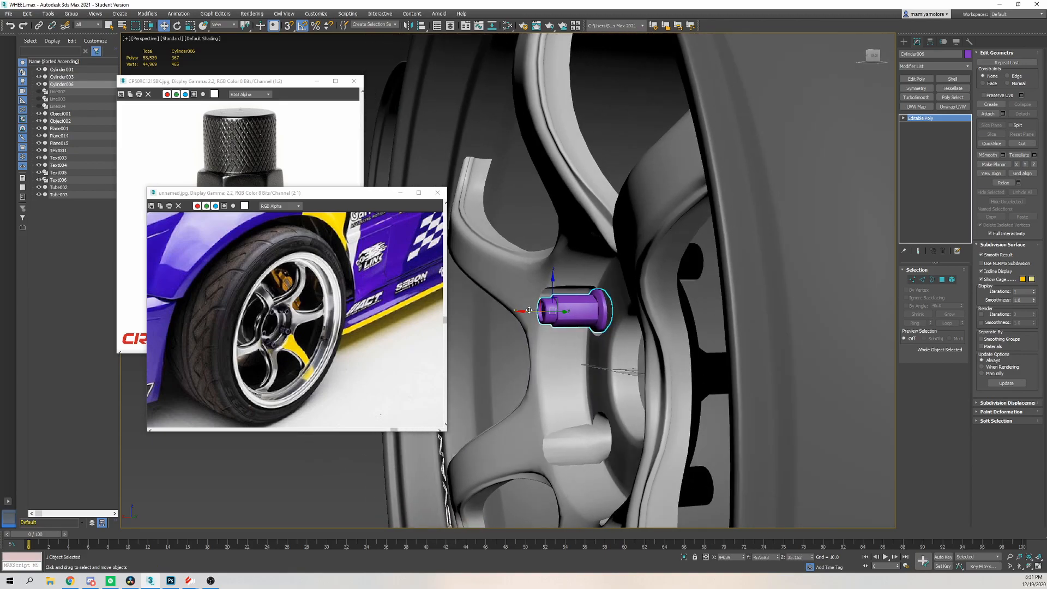
Inspect how the lug nut sits in its hole from the side and from the front of the wheel
alt+middle_drag(576, 285, 571, 287)
key(e)
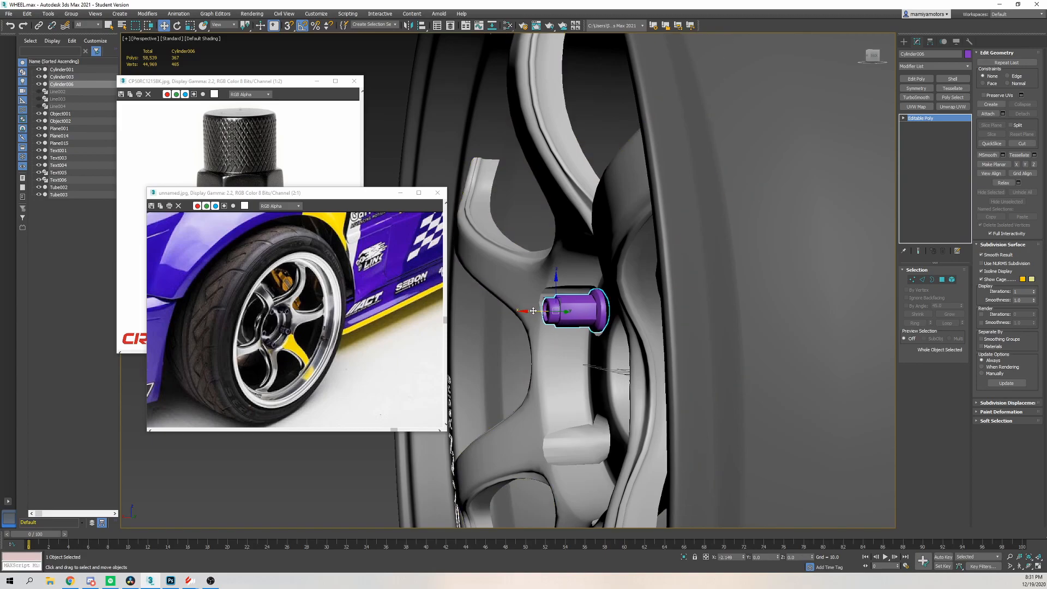
alt+middle_drag(535, 310, 611, 322)
scroll(605, 304, down, 2)
click(597, 322)
scroll(595, 324, down, 4)
scroll(579, 310, up, 6)
click(576, 304)
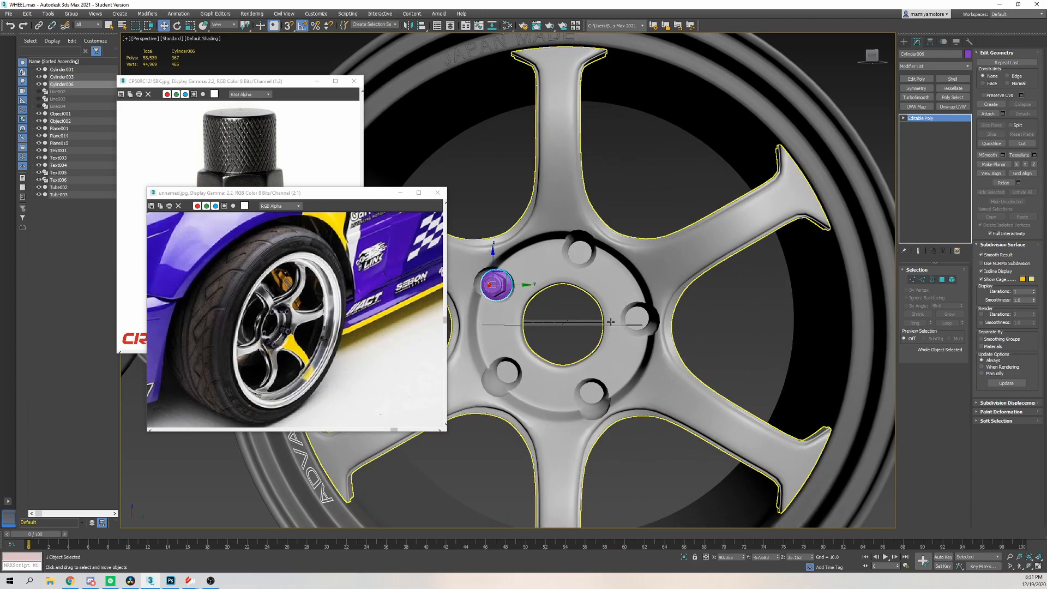
Move only the lug nut's pivot to the wheel's center at X 0, Y 0, Z 0
click(930, 41)
click(933, 98)
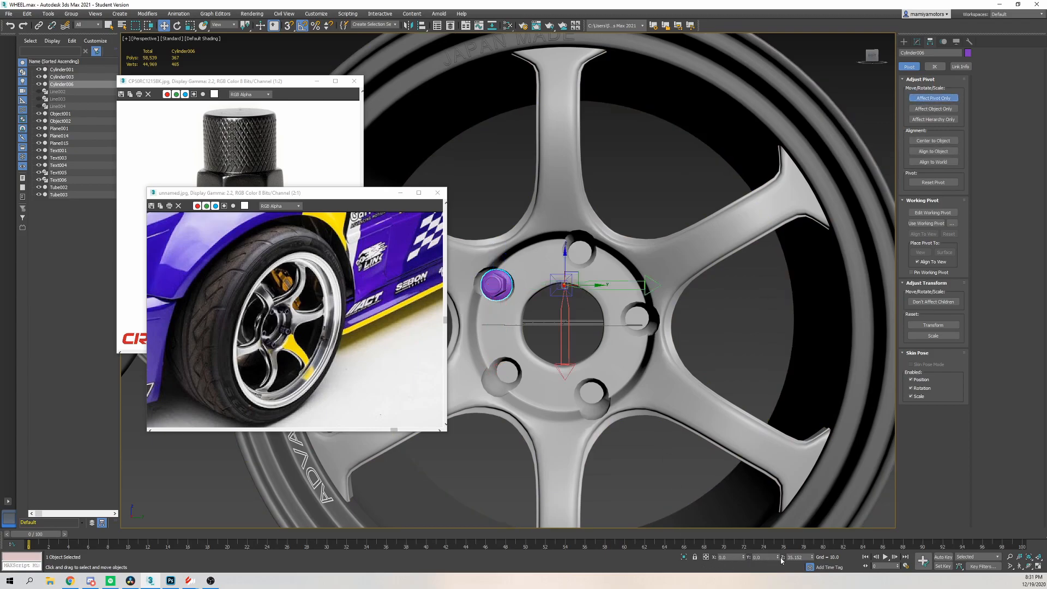
right_click(813, 558)
alt+middle_drag(611, 319, 633, 354)
scroll(633, 354, down, 3)
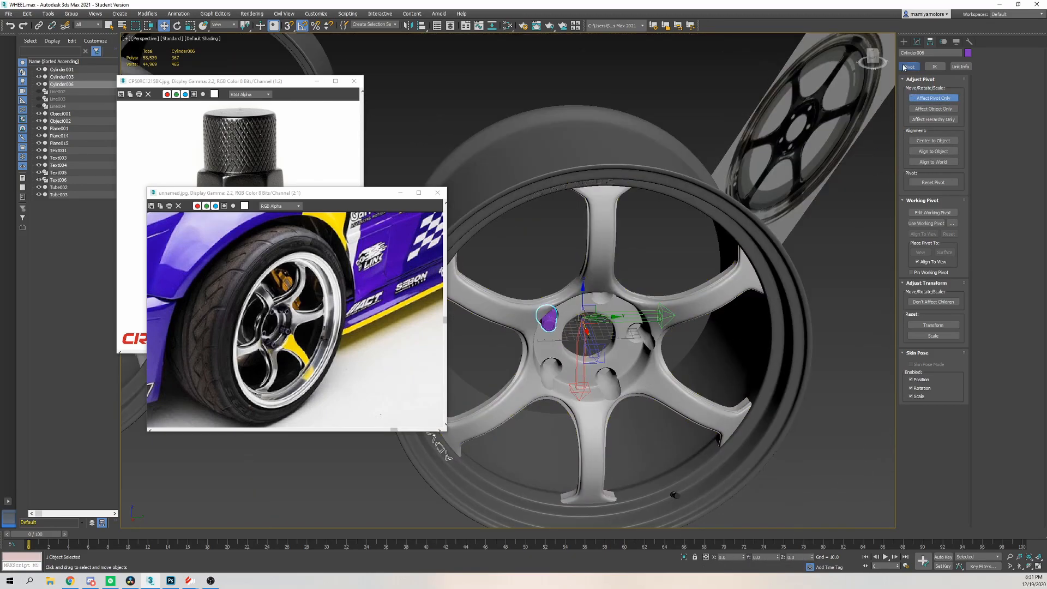
click(917, 41)
Adjust the angle snap setting and rotate-copy the lug nut around the hub with five copies, filling every lug hole
mouse_move(848, 128)
alt+middle_down()
mouse_move(763, 207)
mouse_move(632, 303)
alt+middle_up()
key(e)
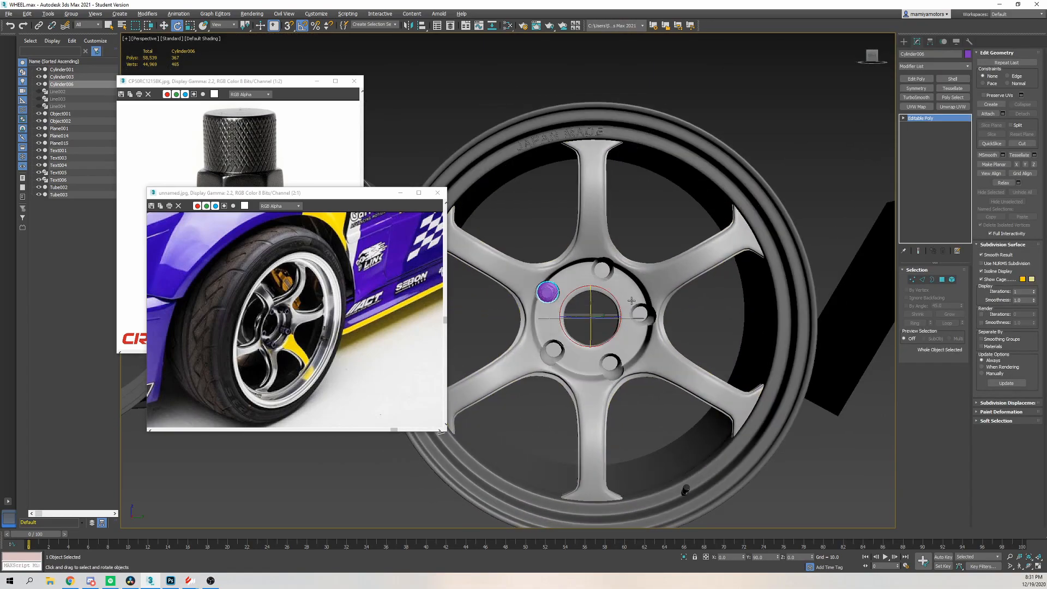
right_click(316, 26)
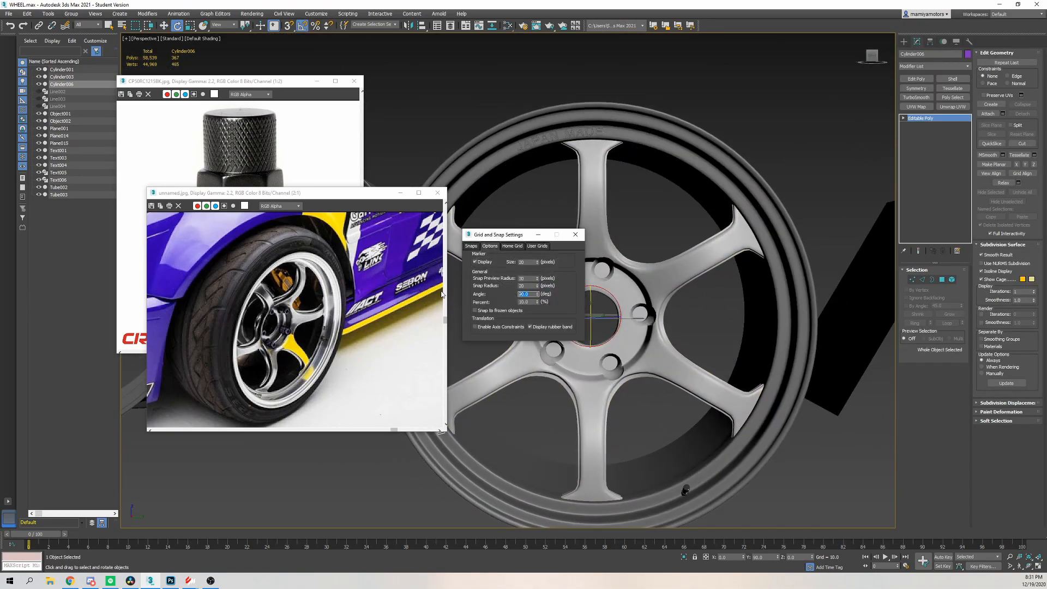
click(575, 234)
shift+drag(616, 294, 628, 294)
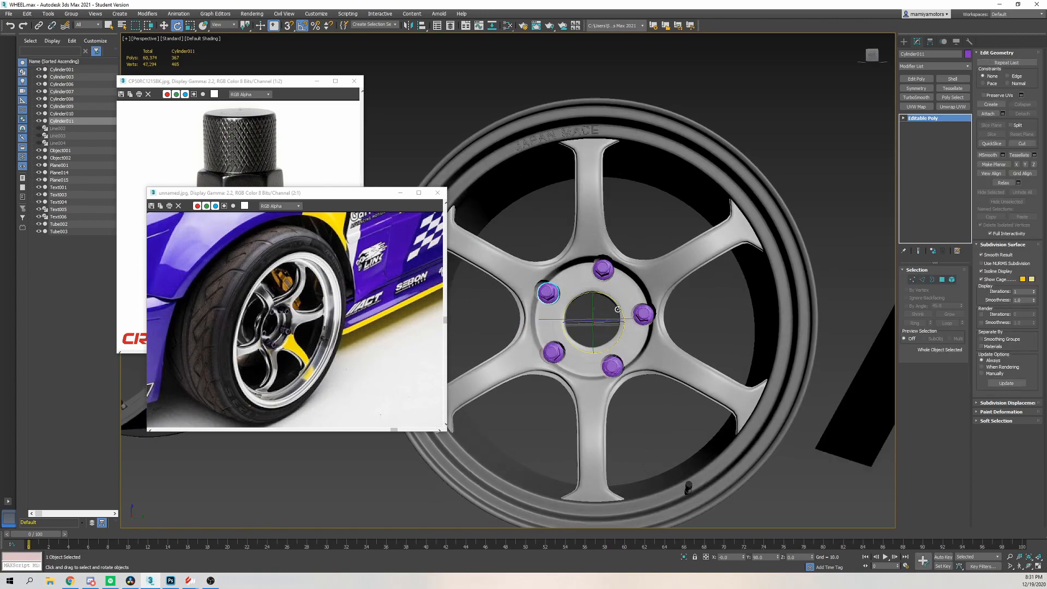
Move the overlapping duplicate lug nut out of the original hole, delete it, and check the five remaining nuts
click(536, 248)
click(547, 293)
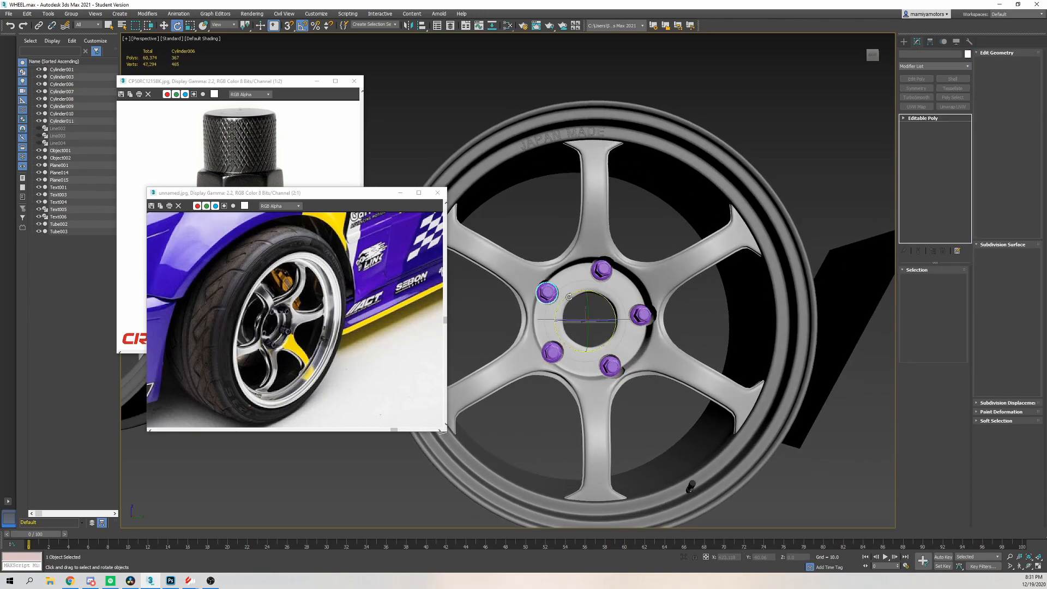
alt+middle_drag(565, 314, 581, 315)
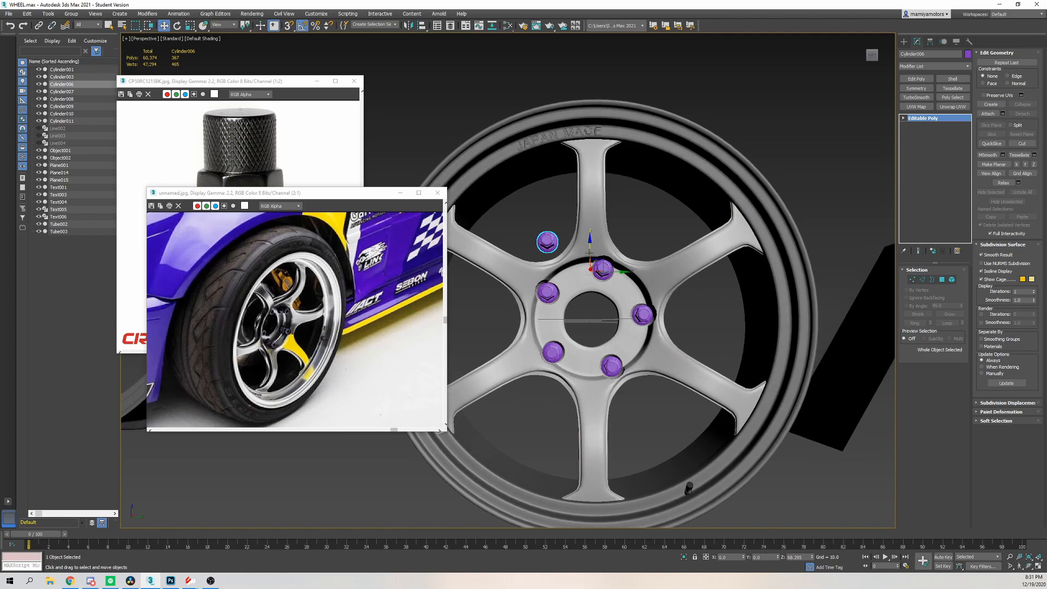
key(Delete)
click(547, 293)
alt+middle_drag(548, 293, 671, 335)
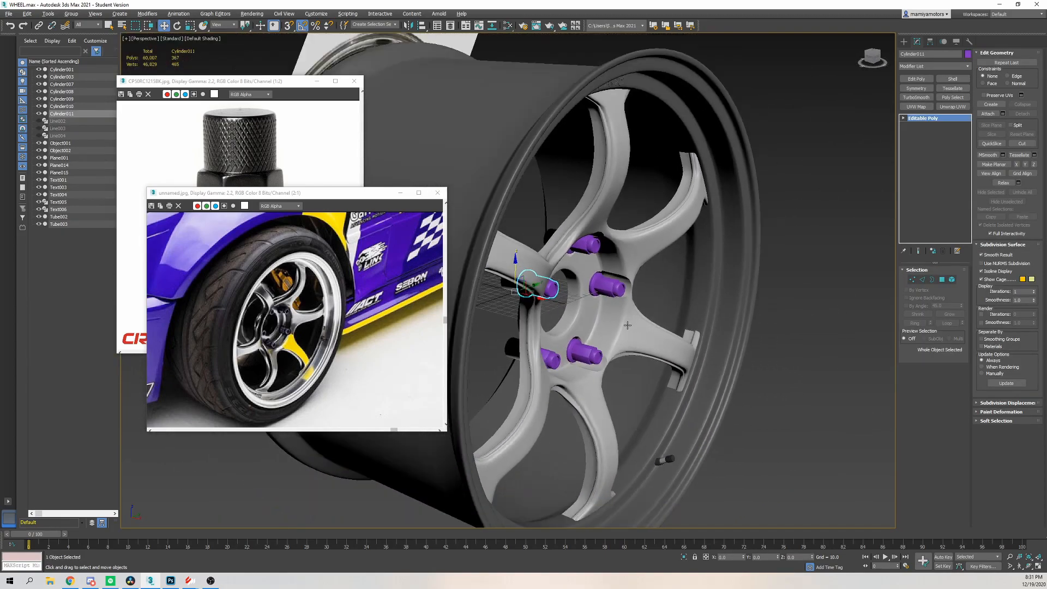
alt+middle_drag(671, 335, 688, 341)
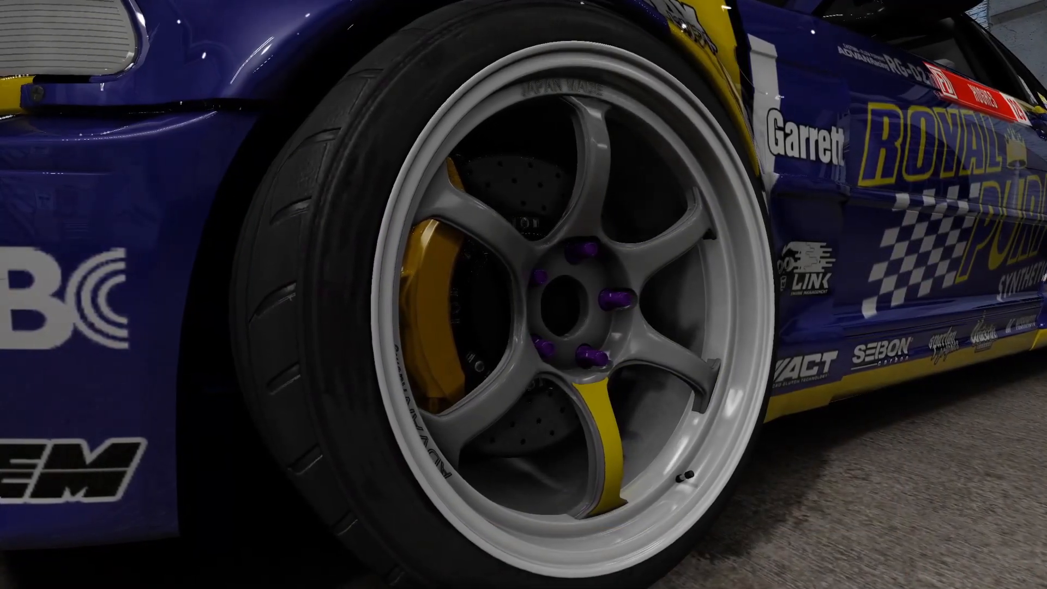